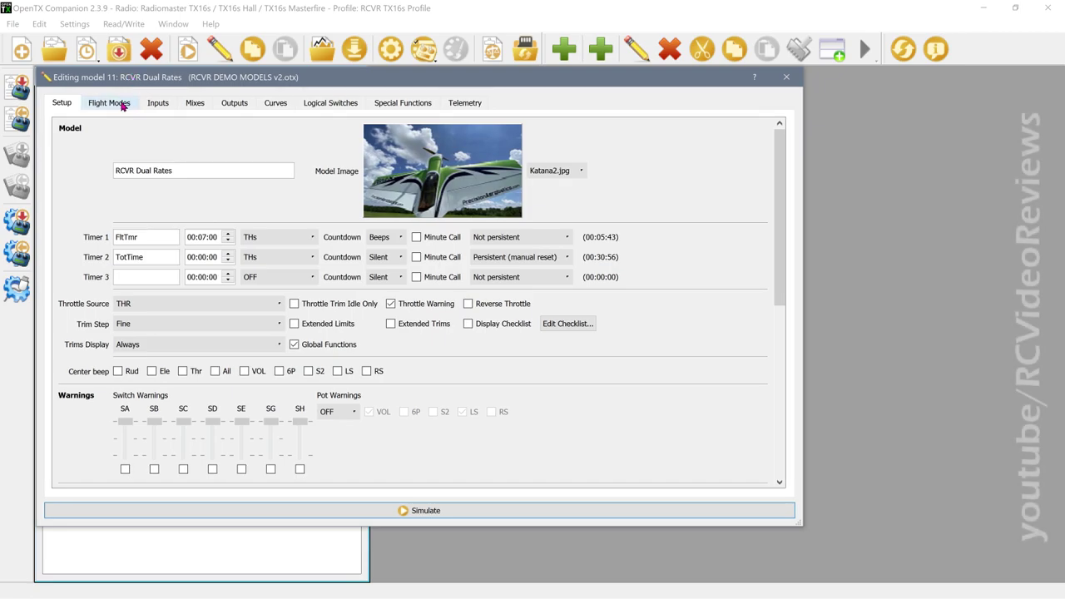
Step: Browse the Flight Modes, Inputs, Mixes, Outputs, Curves, Logical Switches, Special Functions and Telemetry pages, ending on Inputs
left_click(123, 105)
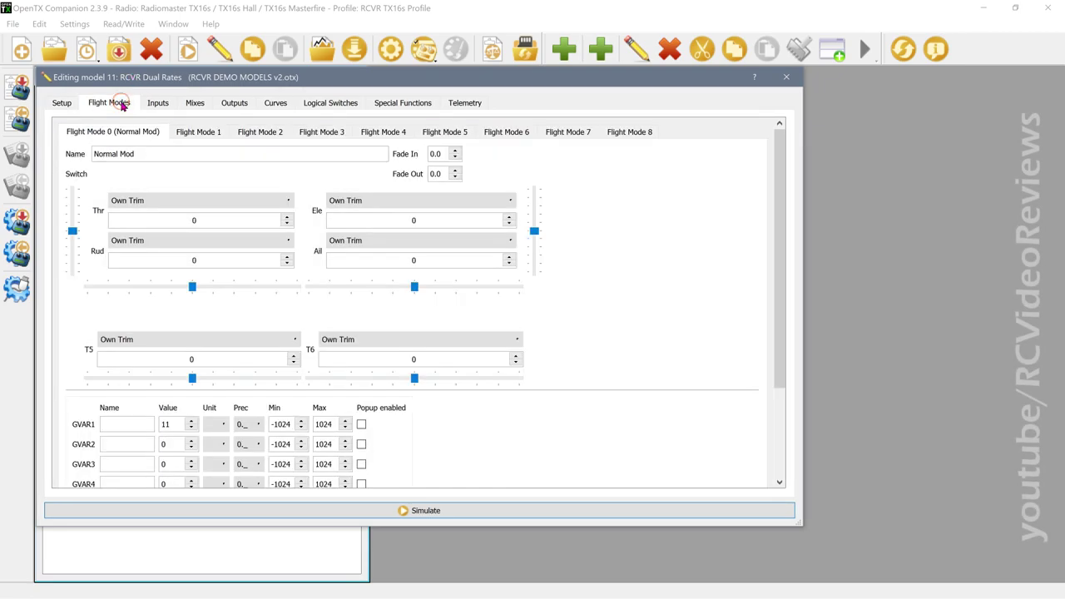
left_click(200, 133)
left_click(257, 132)
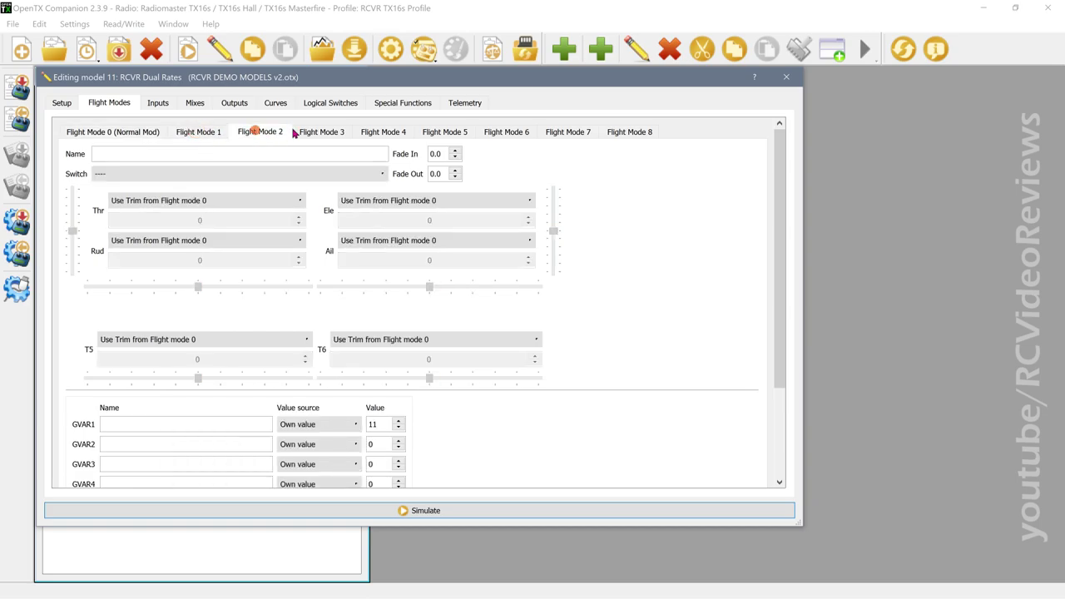
left_click(156, 104)
left_click(196, 103)
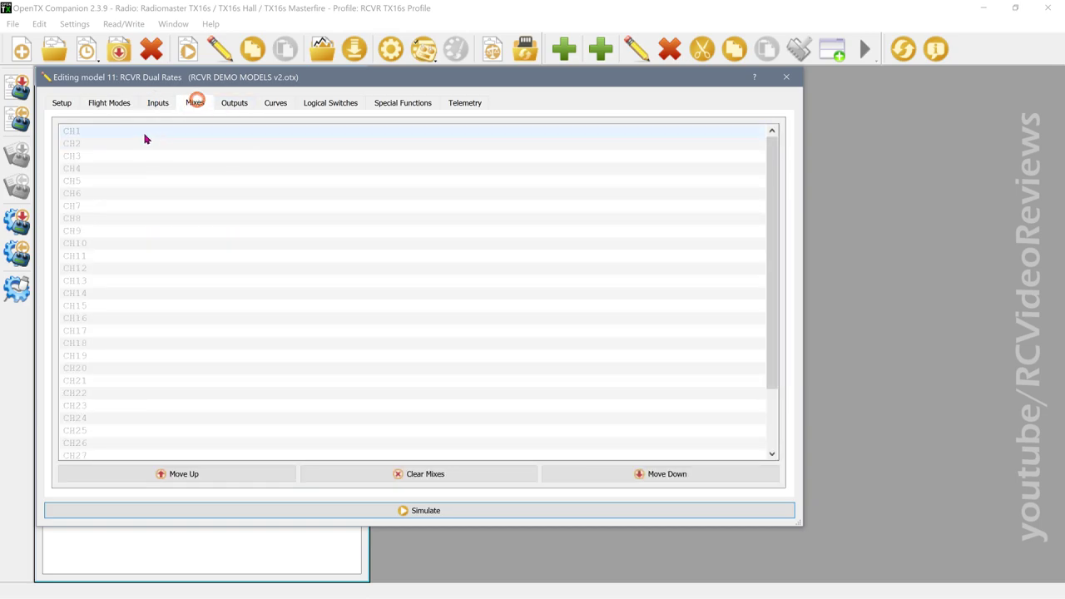
left_click(228, 105)
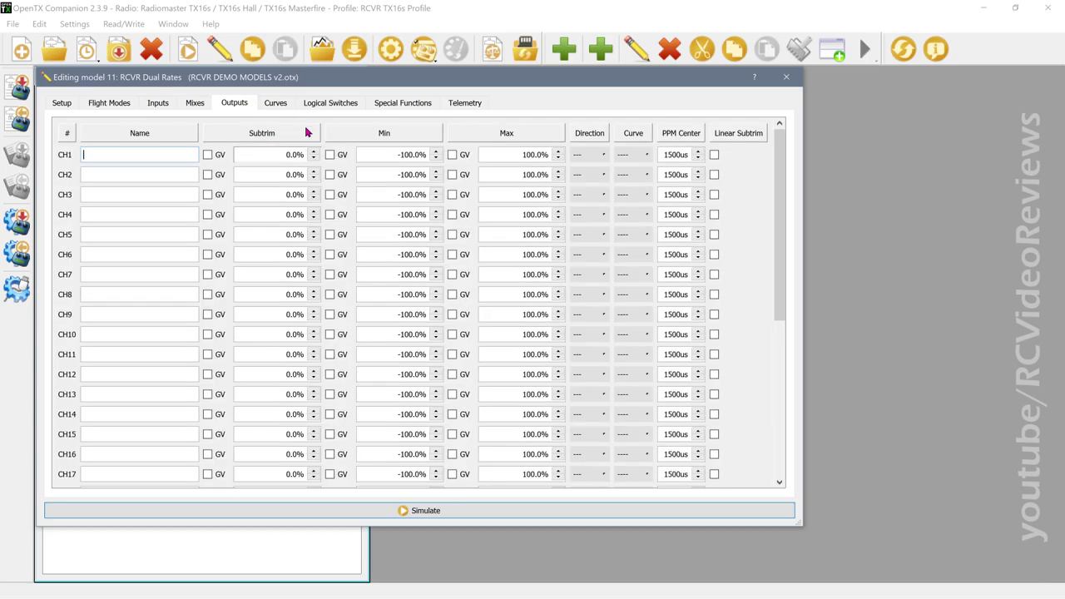
left_click(271, 104)
left_click(318, 108)
left_click(402, 106)
left_click(463, 105)
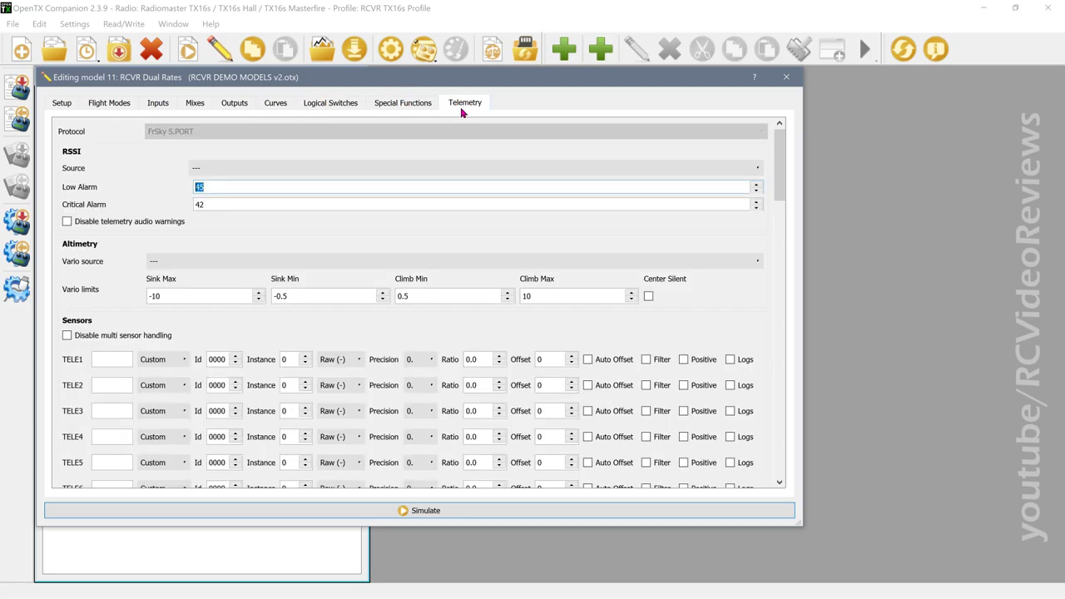
left_click(150, 109)
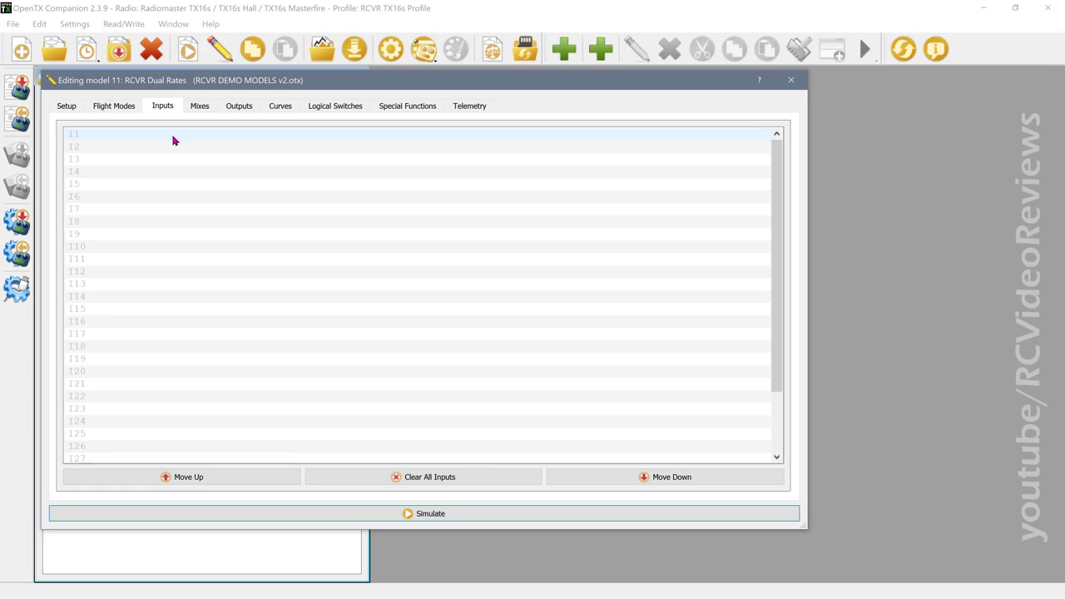
Step: Define input line I1 named AIL with the Ail stick as its source
double_click(173, 137)
left_click(329, 124)
type("Ail")
key("Tab")
type("AIL")
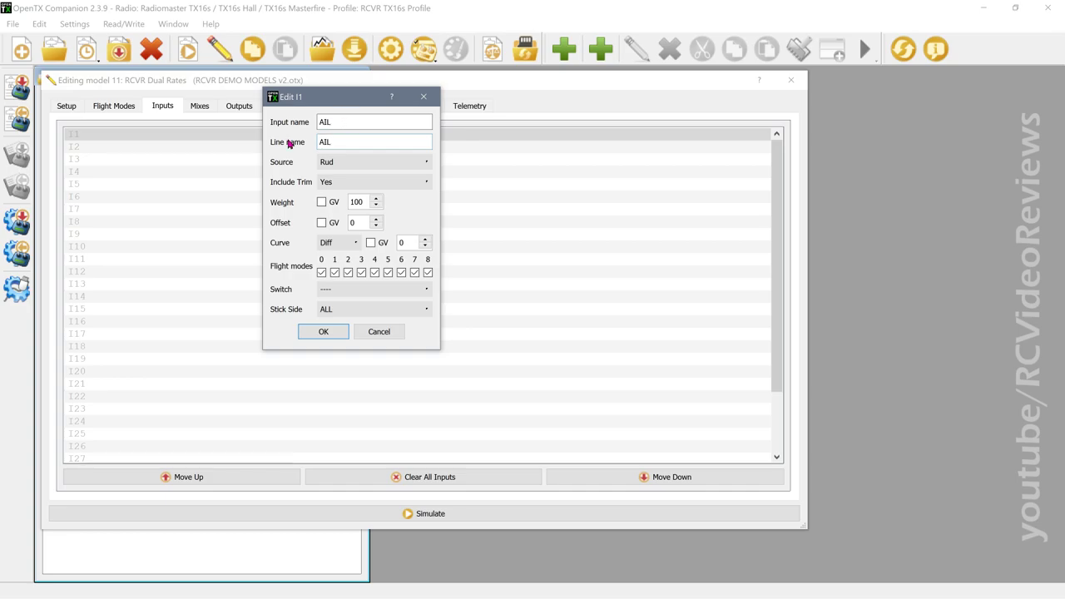
left_click(361, 164)
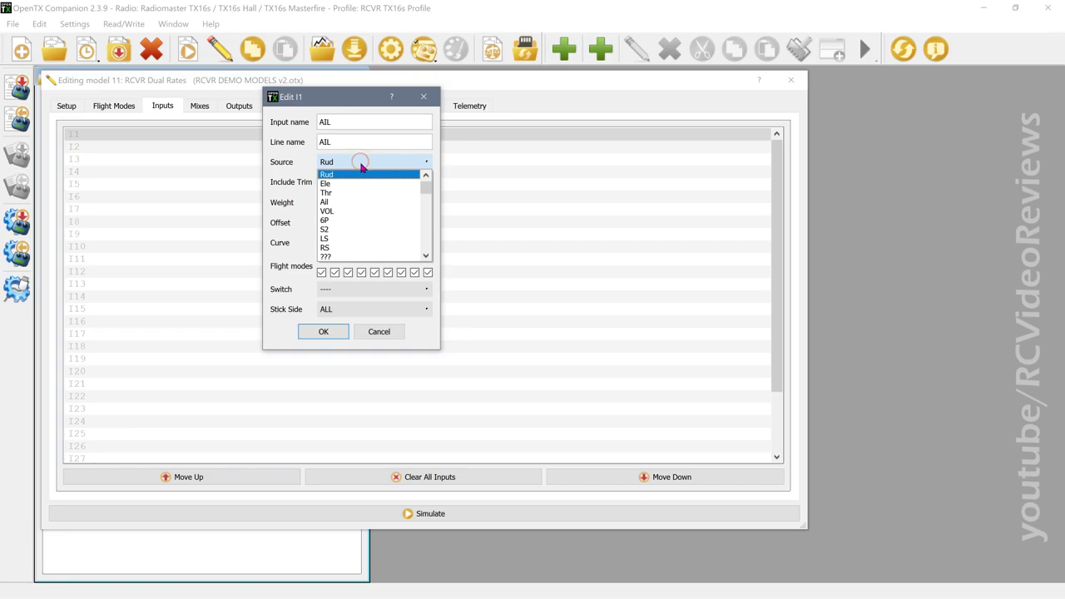
left_click(366, 205)
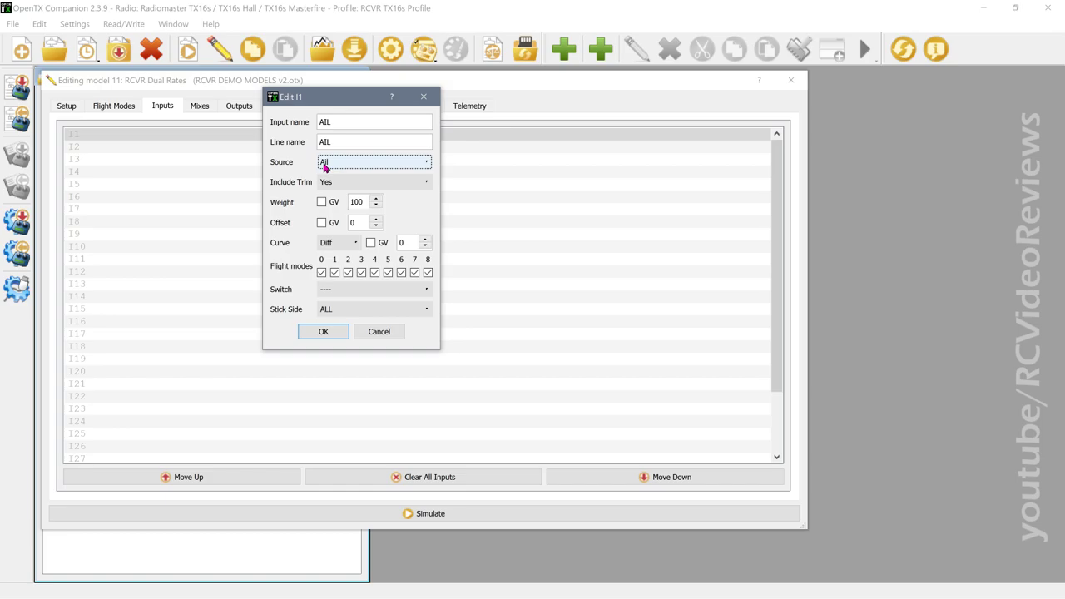
left_click(325, 334)
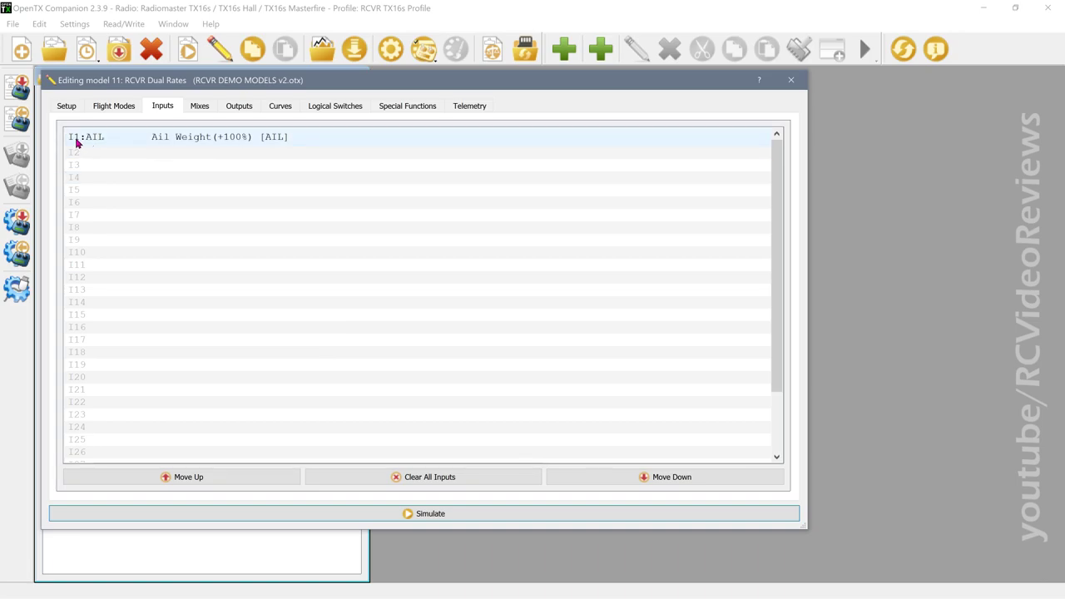
Step: Define input line I2 named ELE with the Ele stick as its source
double_click(169, 152)
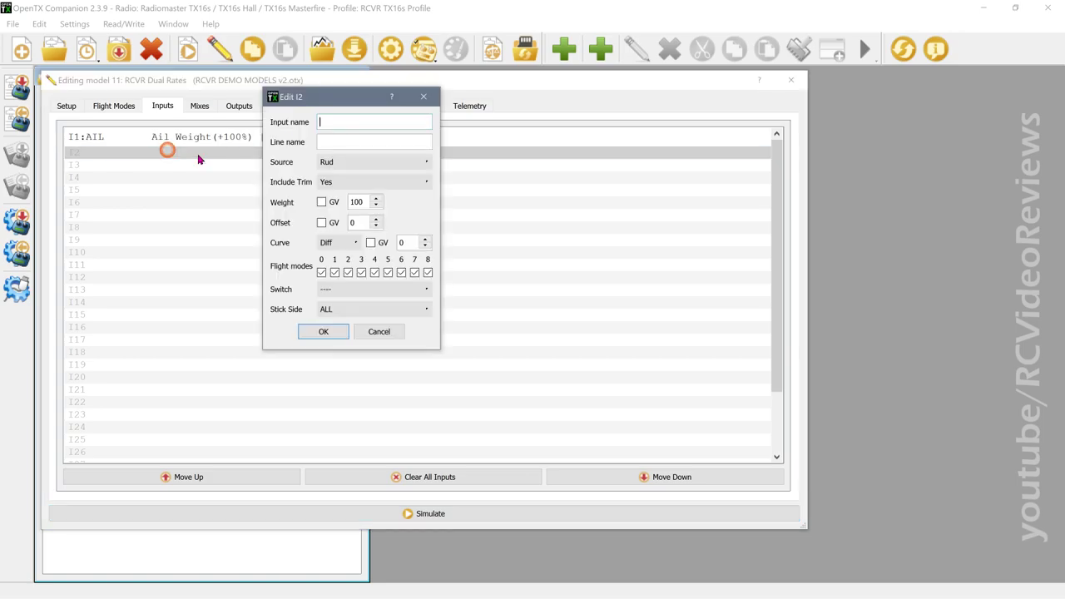
left_click(347, 122)
type("ELE")
key("Tab")
type("ELE")
key("Tab")
key("e")
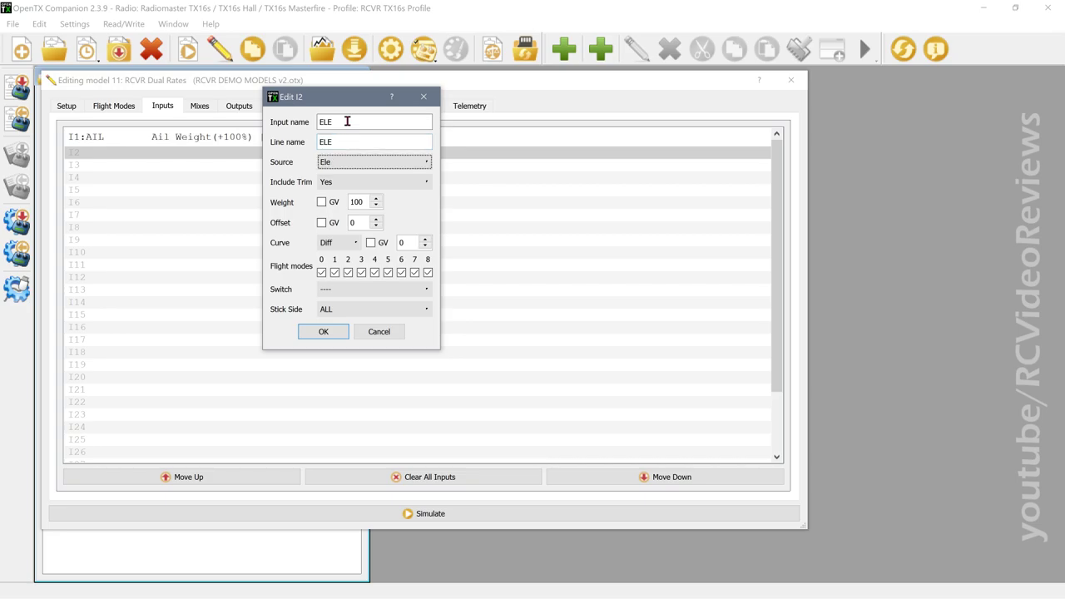
left_click(320, 334)
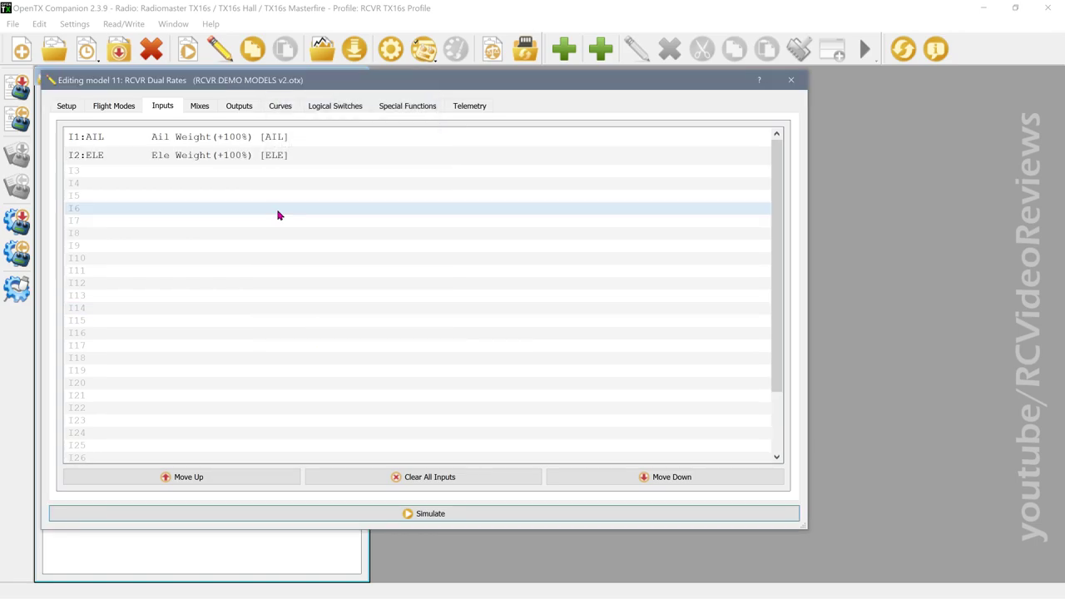
left_click(198, 109)
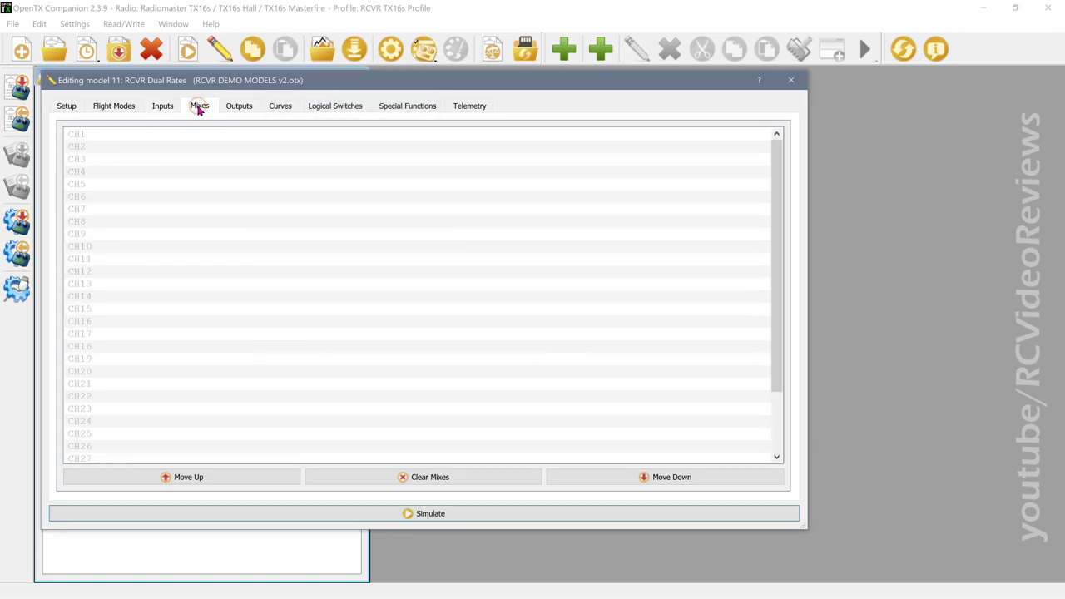
left_click(240, 108)
left_click(158, 107)
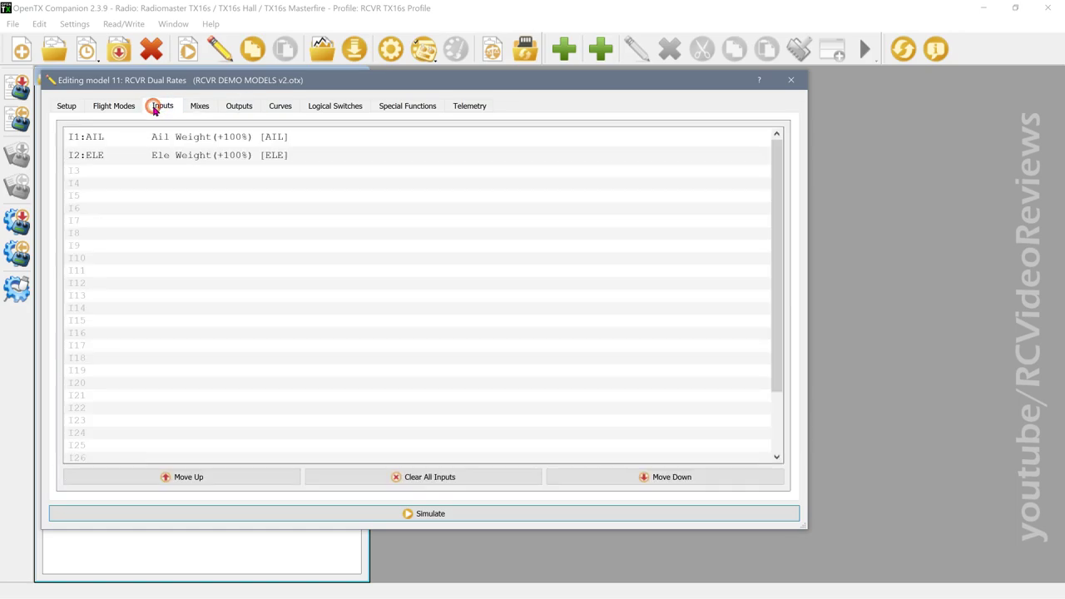
left_click(352, 515)
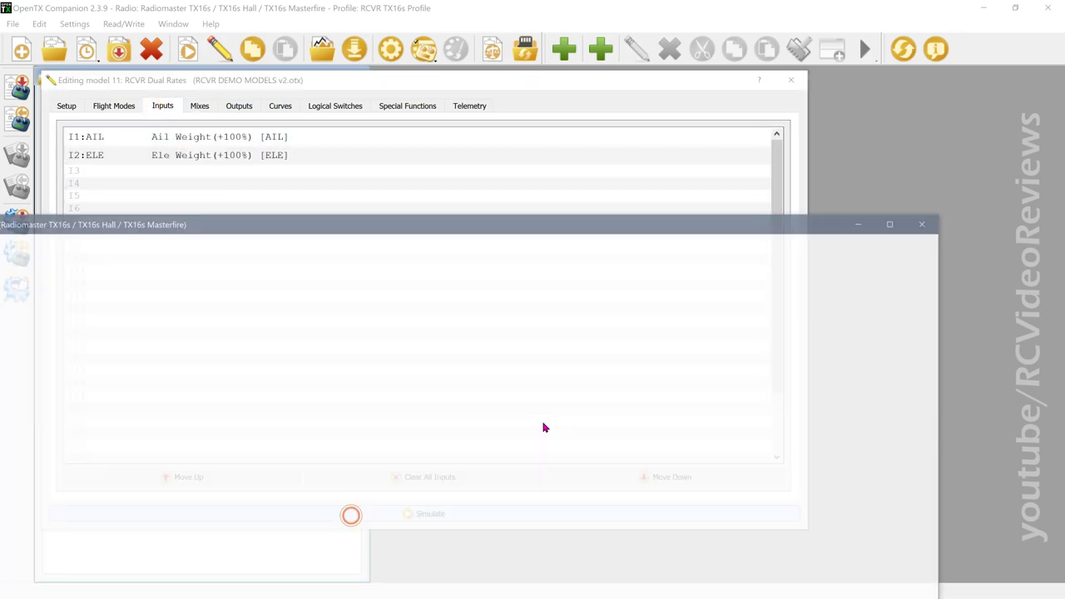
left_click_drag(503, 229, 621, 196)
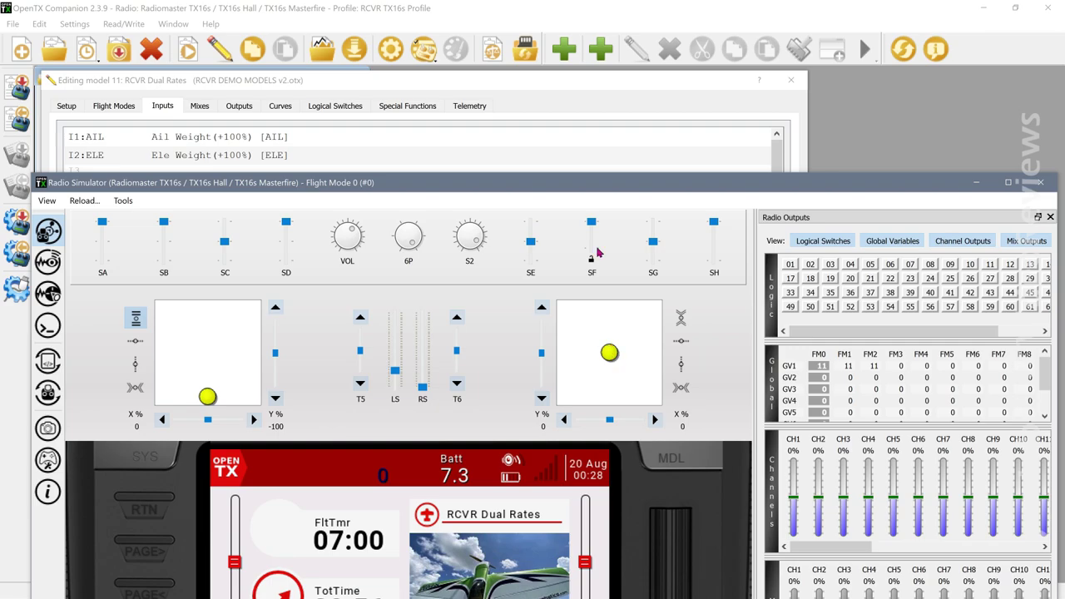
left_click_drag(590, 192, 574, 86)
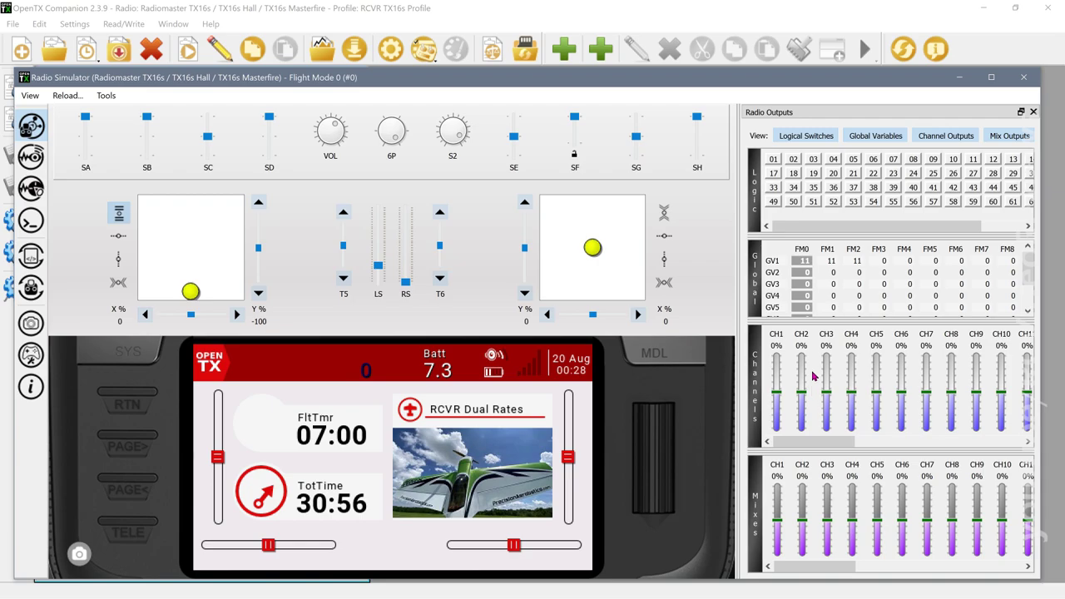
mouse_move(594, 248)
left_mouse_down()
mouse_move(622, 245)
mouse_move(585, 245)
mouse_move(635, 277)
mouse_move(554, 204)
mouse_move(624, 241)
mouse_move(565, 288)
mouse_move(587, 278)
mouse_move(594, 257)
left_mouse_up()
left_click(1023, 77)
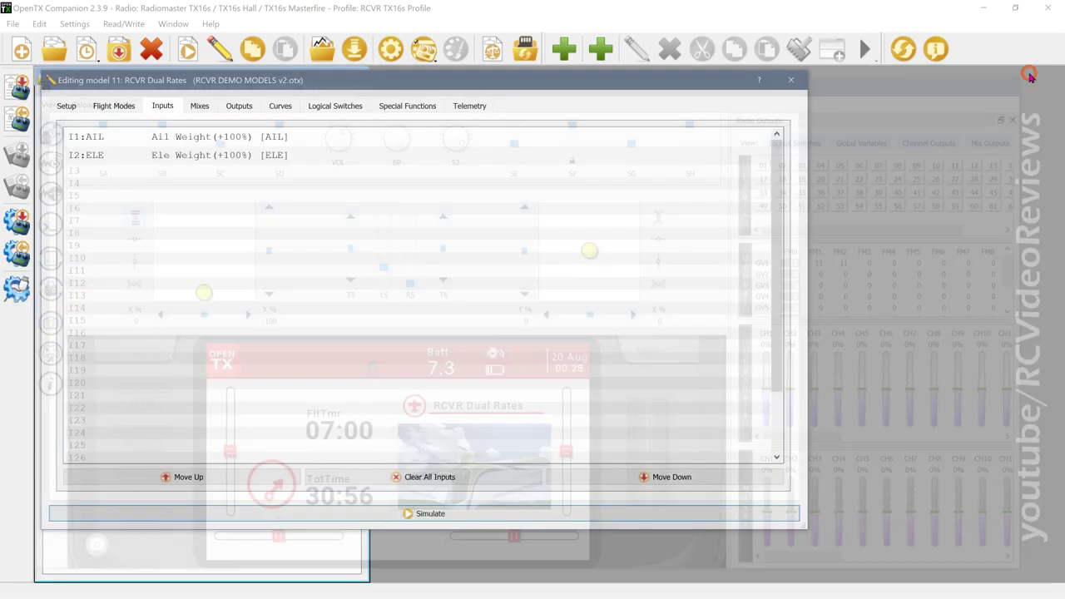
left_click(198, 107)
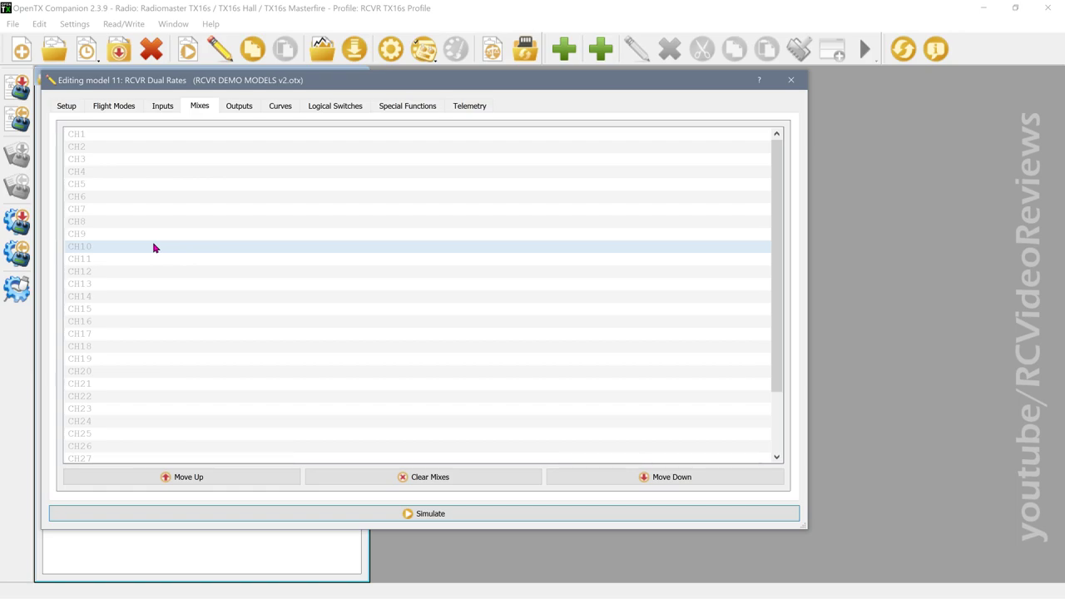
Step: Create a CH6 mix named AIL that takes I1:AIL at 100% weight
double_click(167, 202)
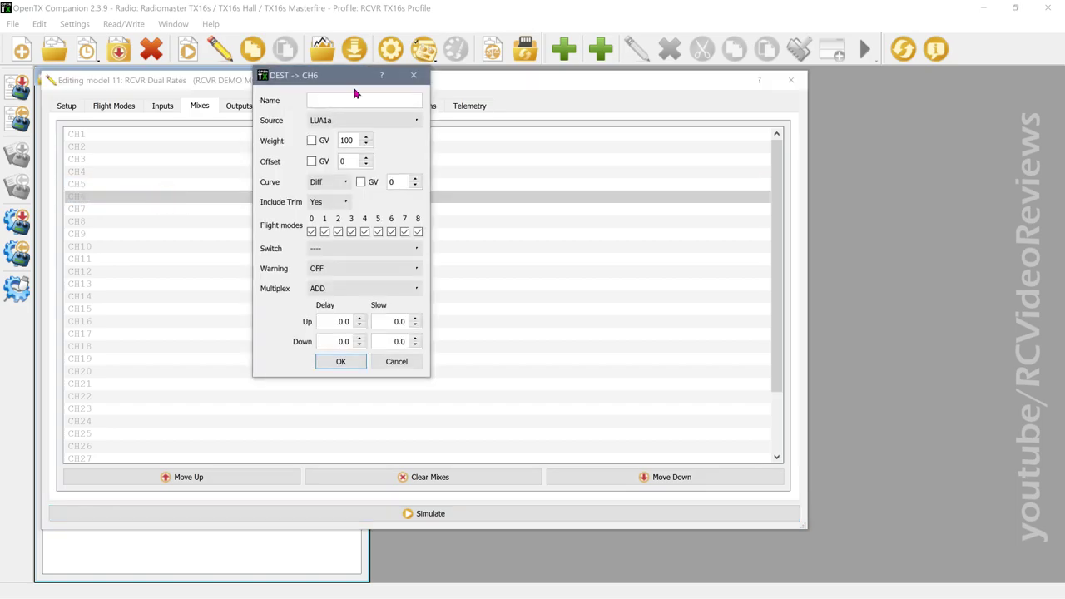
left_click(349, 99)
type("AIL")
key("Tab")
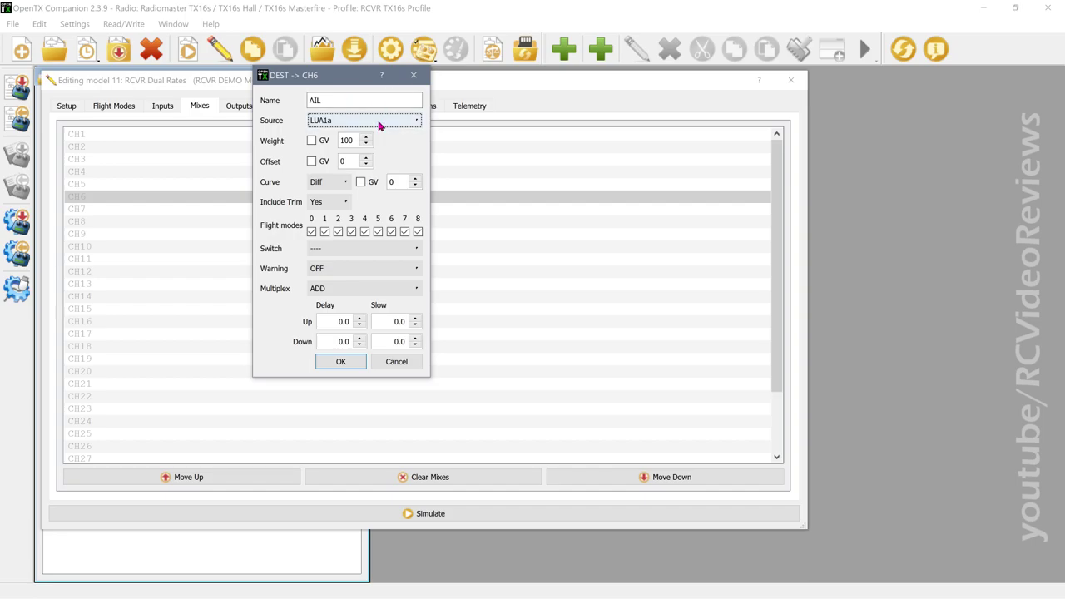
left_click(376, 120)
scroll(372, 153, "down", 10)
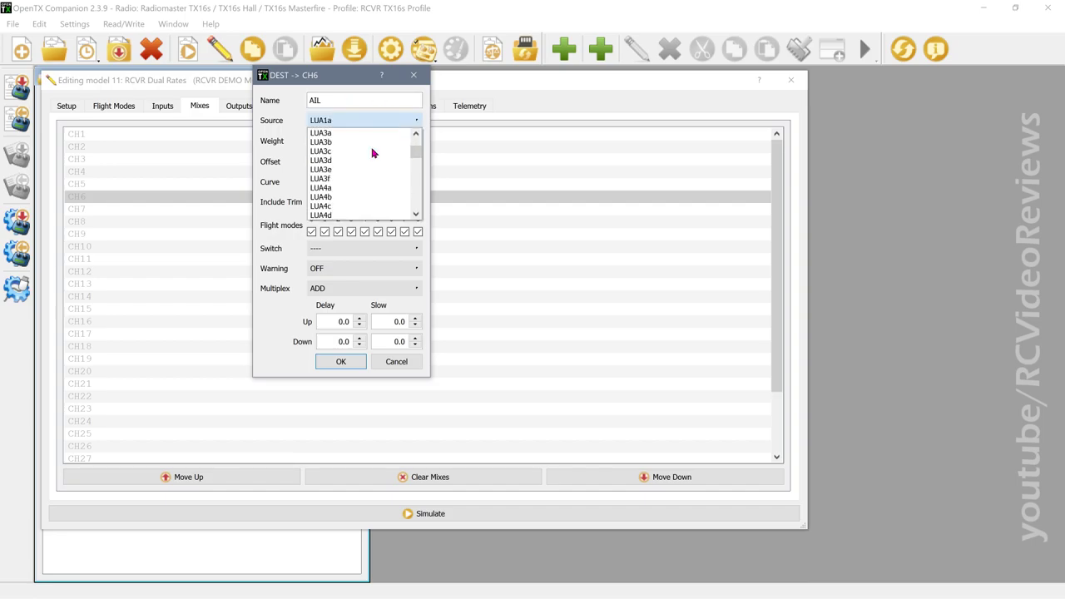
scroll(372, 153, "down", 2)
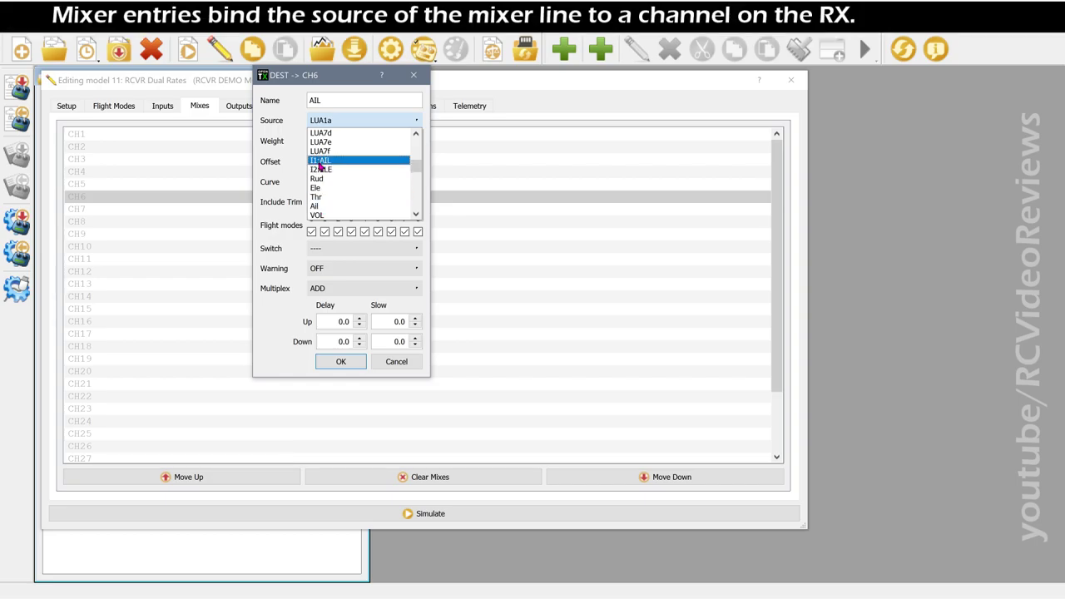
left_click(340, 361)
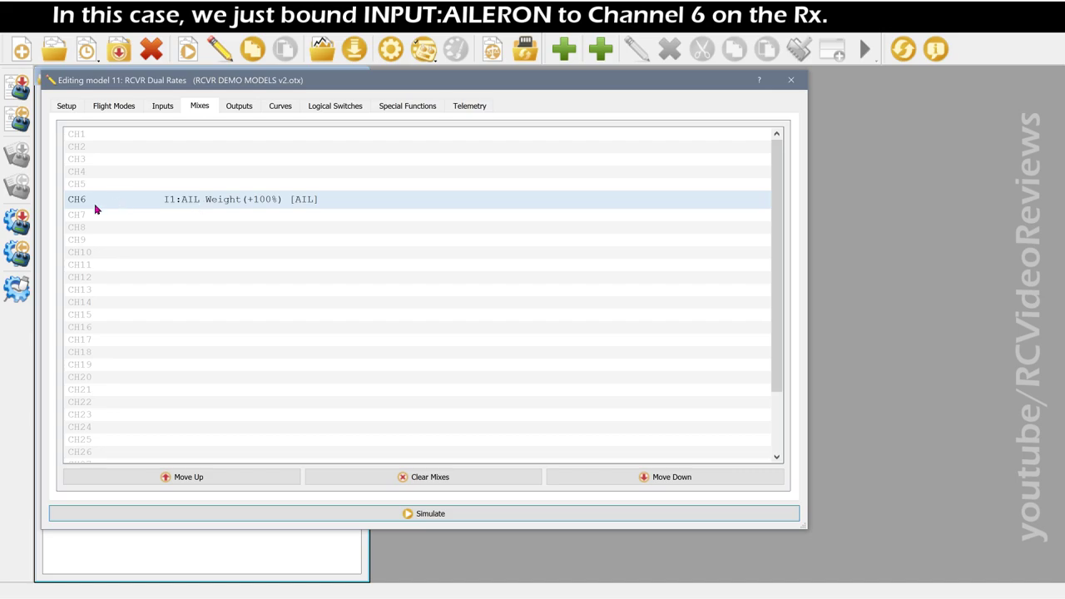
left_click(437, 513)
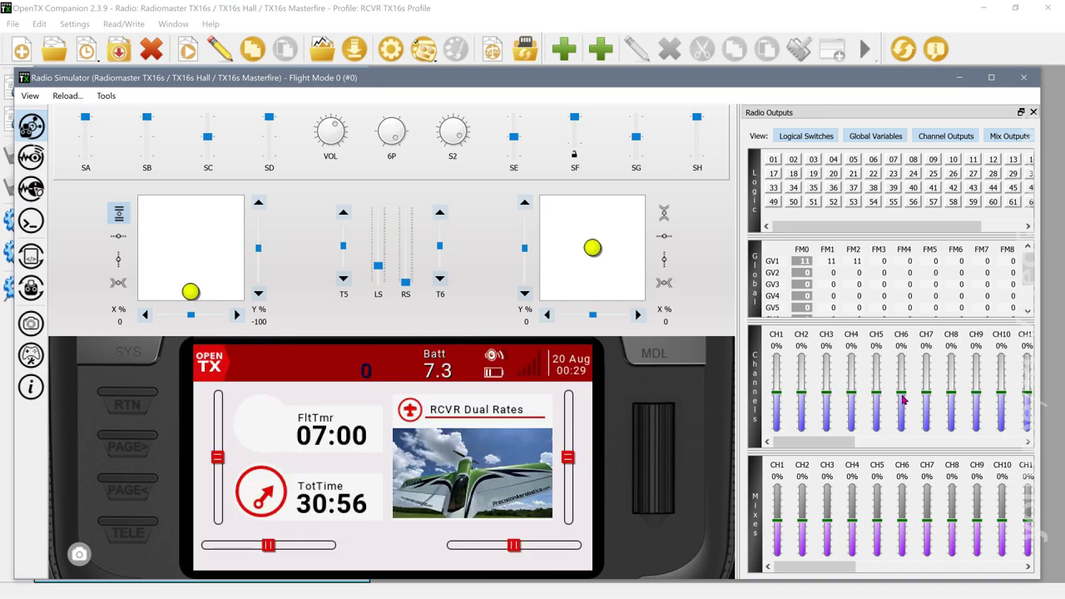
mouse_move(594, 252)
left_mouse_down()
mouse_move(632, 248)
mouse_move(573, 249)
mouse_move(616, 247)
mouse_move(601, 246)
left_mouse_up()
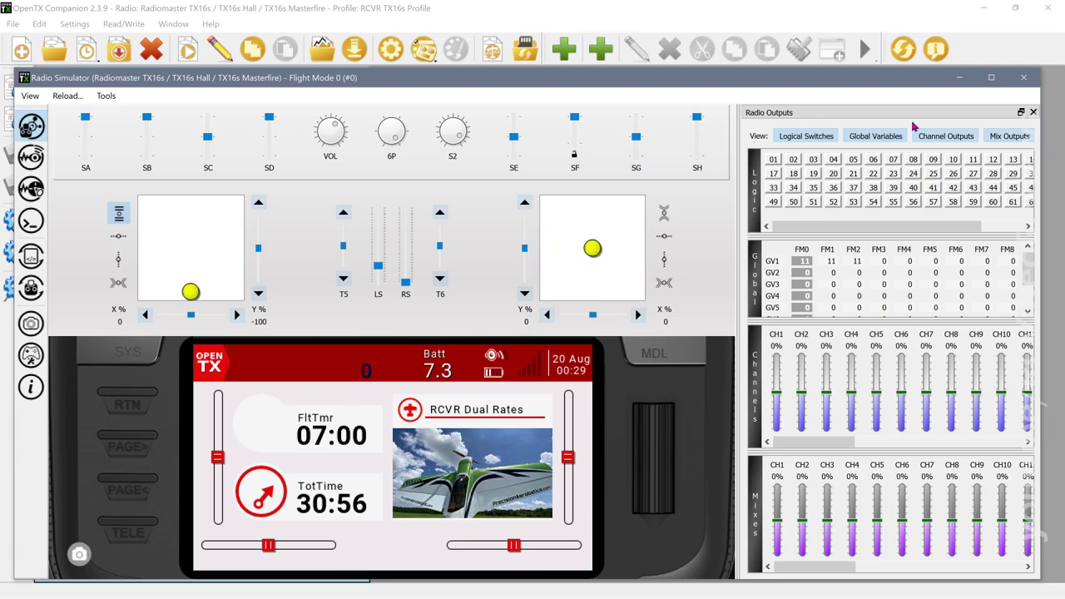
left_click(1024, 78)
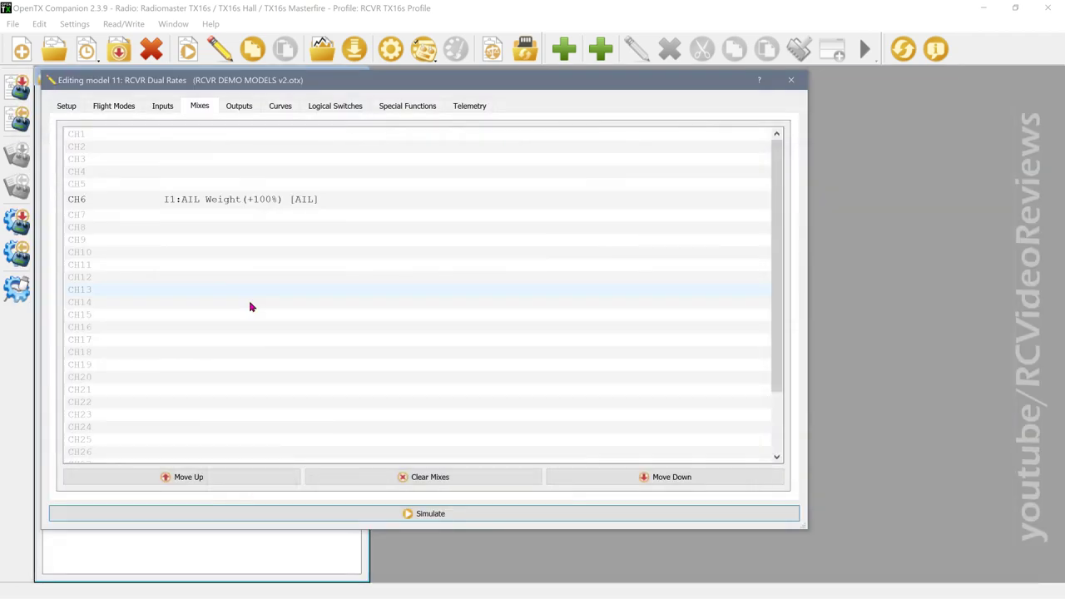
Step: Move the AIL mix from CH6 to CH1 by copying it and deleting the CH6 line
left_click_drag(260, 201, 250, 135)
right_click(264, 208)
left_click(288, 269)
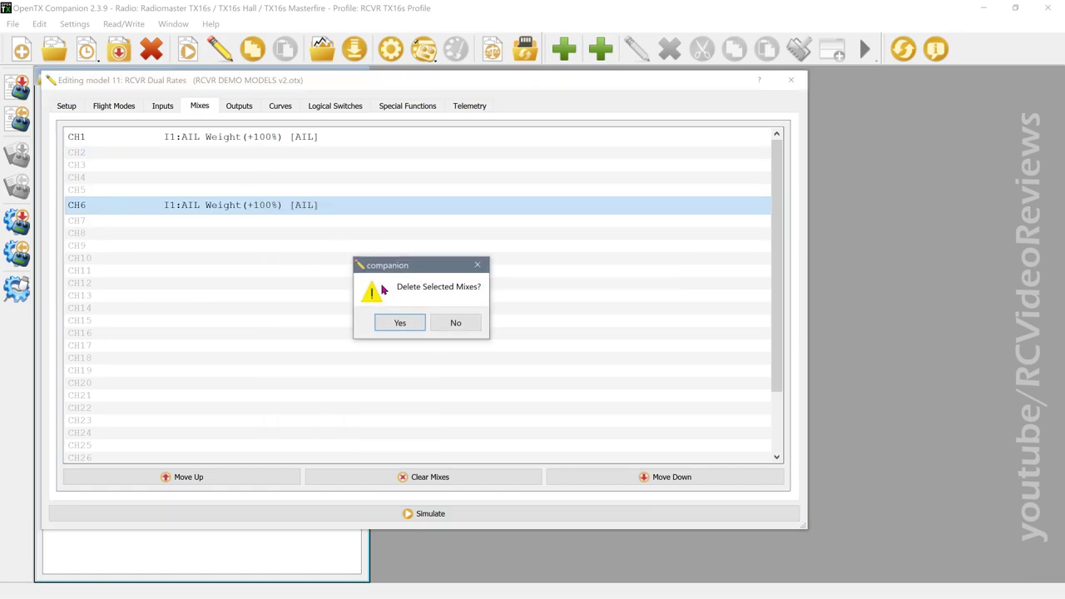
left_click(400, 322)
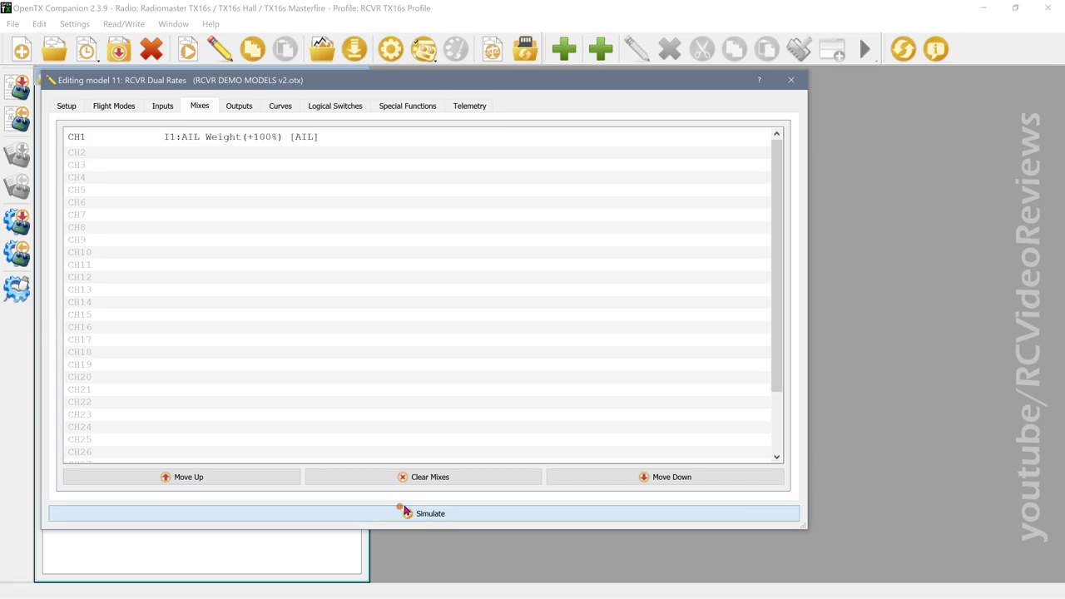
Step: Verify in the Radio Simulator that the right stick fully right drives CH1 to 100%
left_click(406, 512)
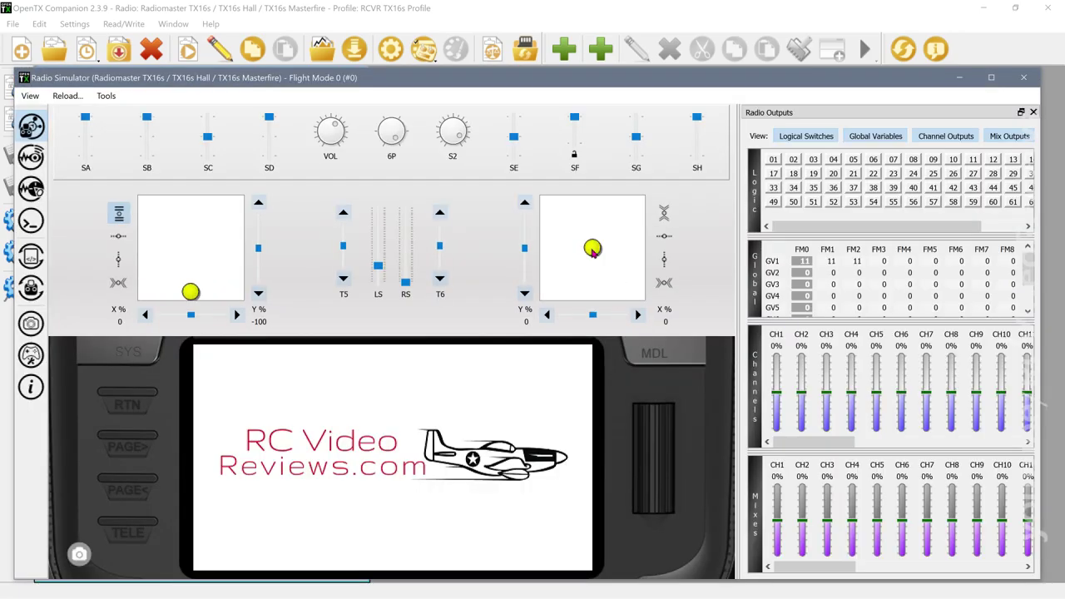
left_click_drag(593, 251, 631, 248)
left_click(664, 283)
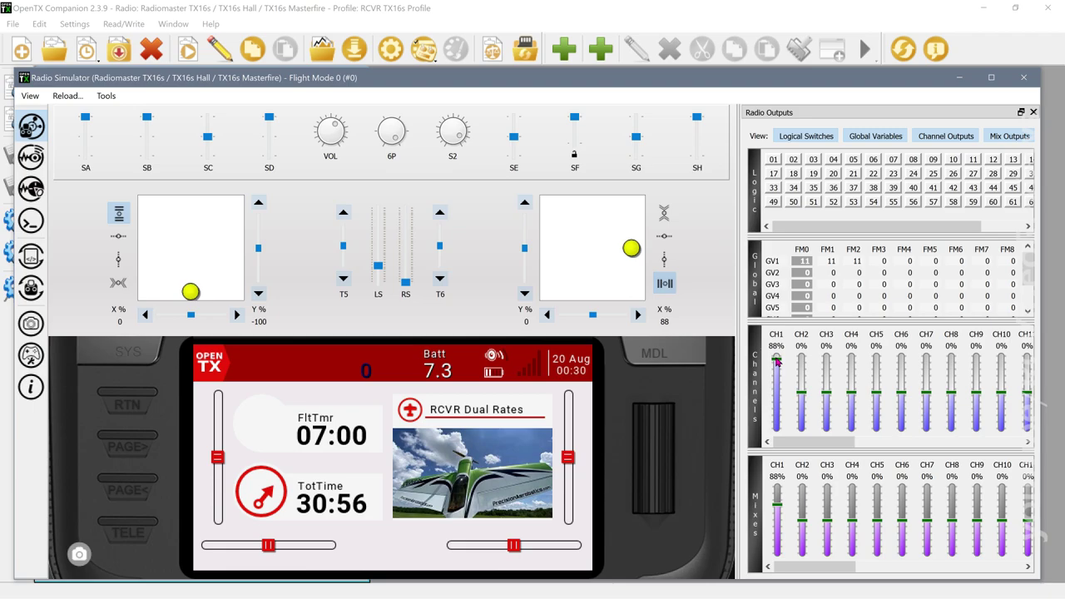
left_click_drag(630, 249, 637, 248)
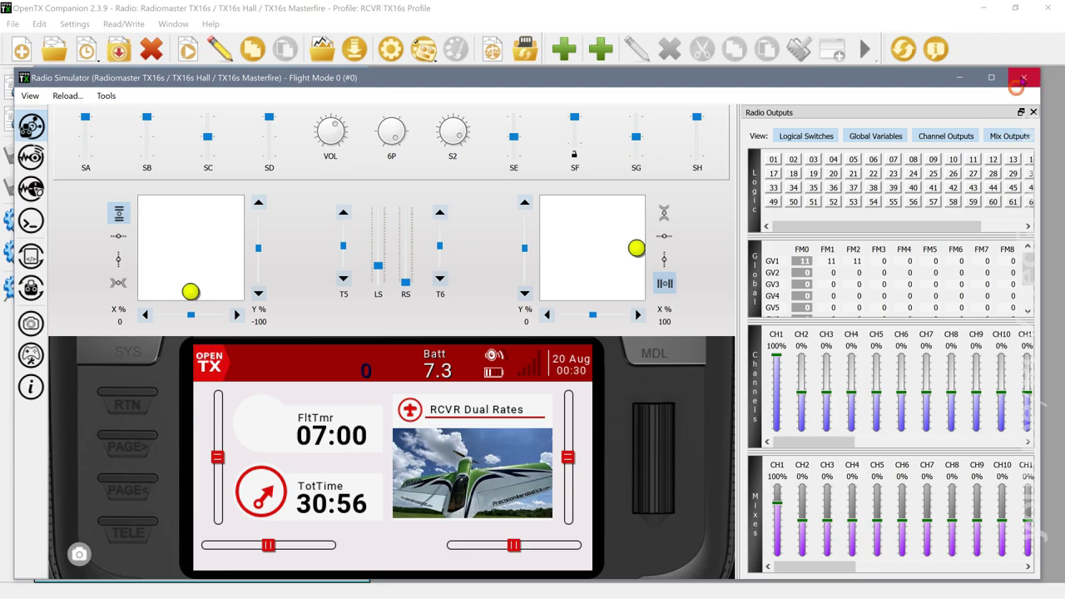
left_click(1023, 78)
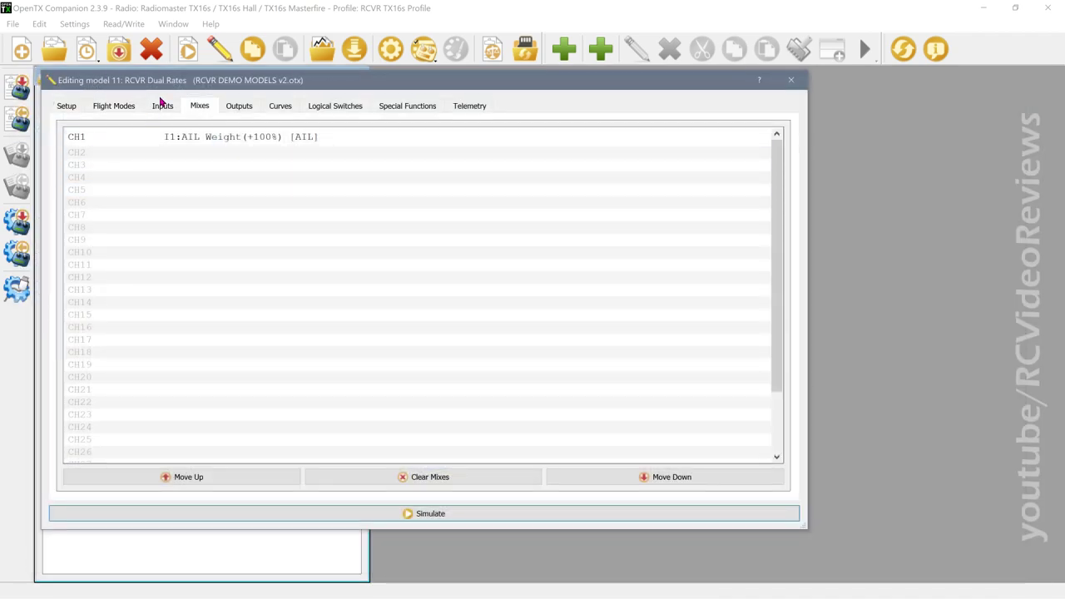
left_click(160, 100)
Step: Add a CH2 mix taking I2:ELE as its source at 100% weight
left_click(238, 138)
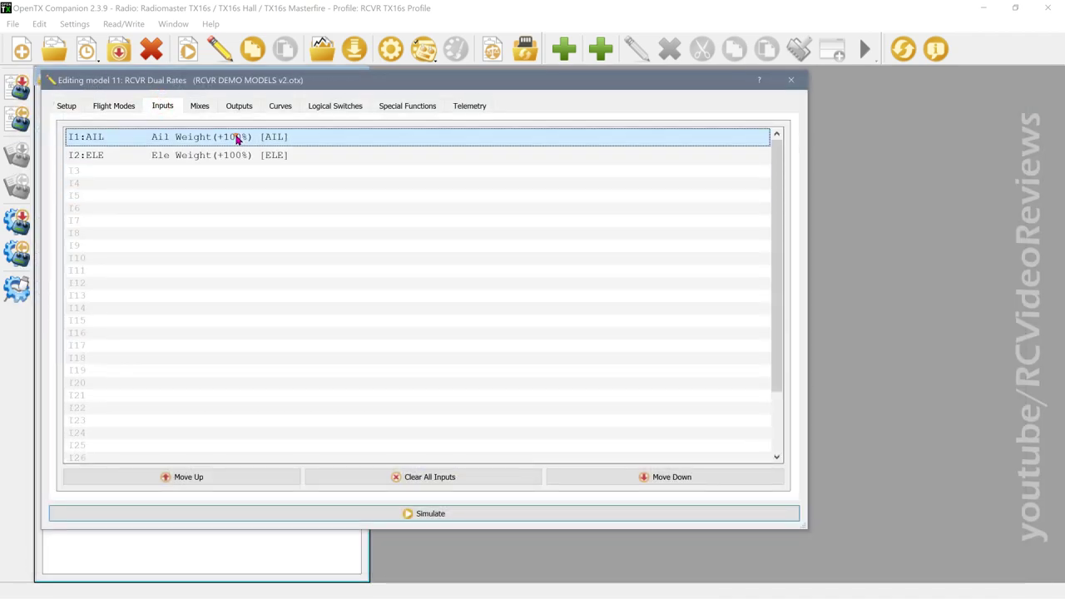
left_click(200, 113)
left_click(264, 138)
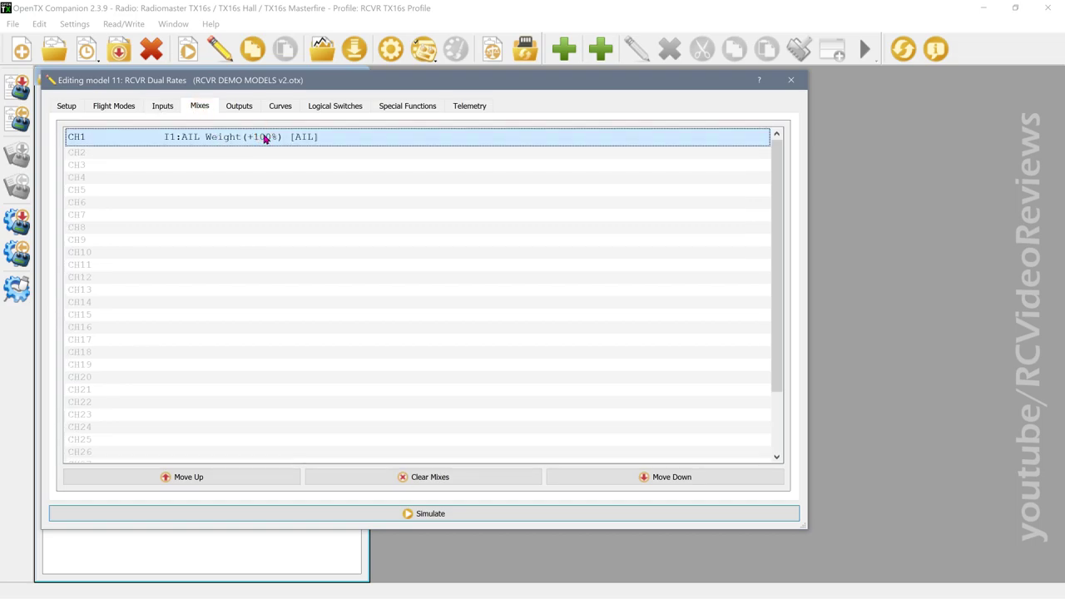
left_click(170, 159)
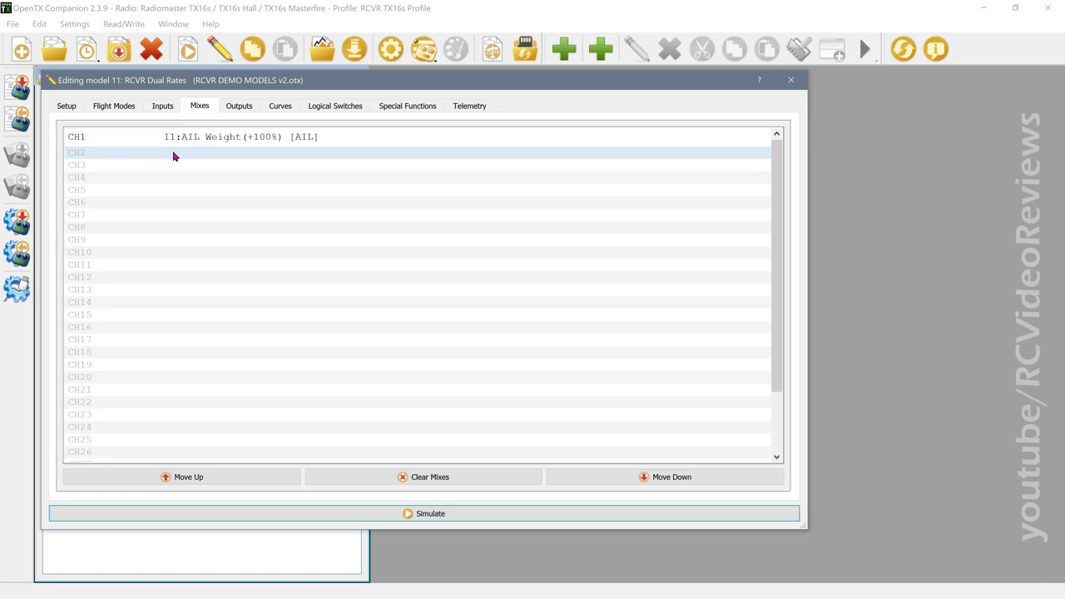
double_click(173, 156)
left_click(323, 101)
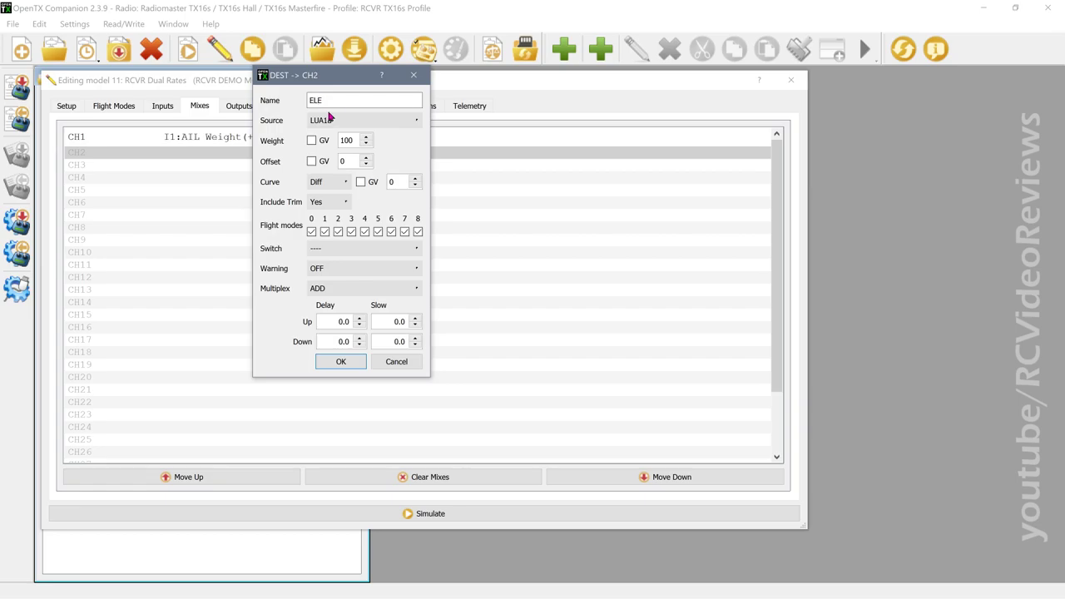
left_click(330, 121)
scroll(351, 195, "down", 10)
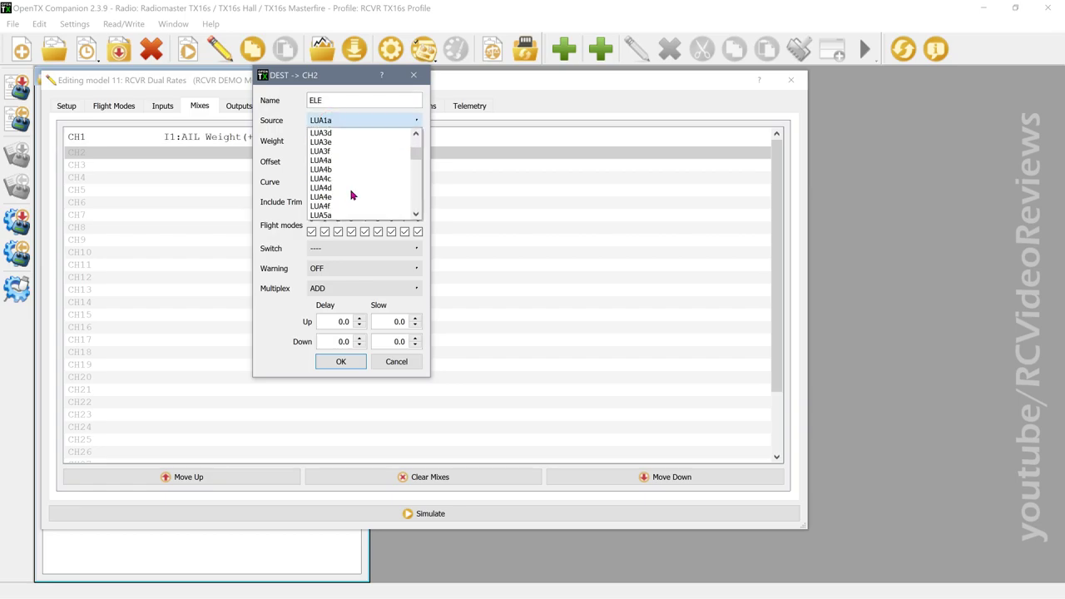
scroll(351, 194, "up", 1)
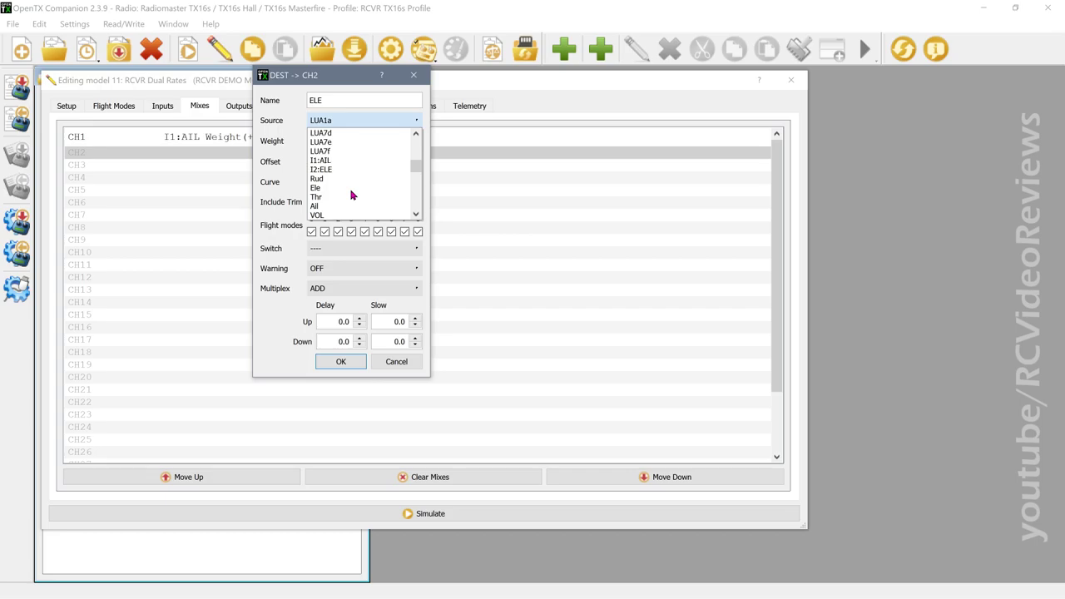
left_click(341, 171)
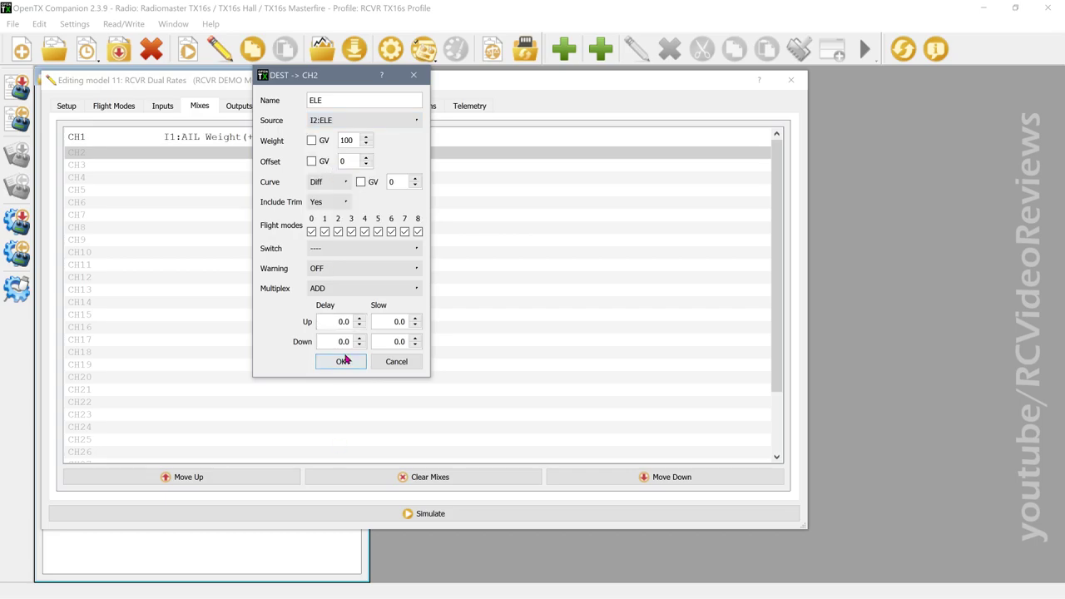
left_click(341, 361)
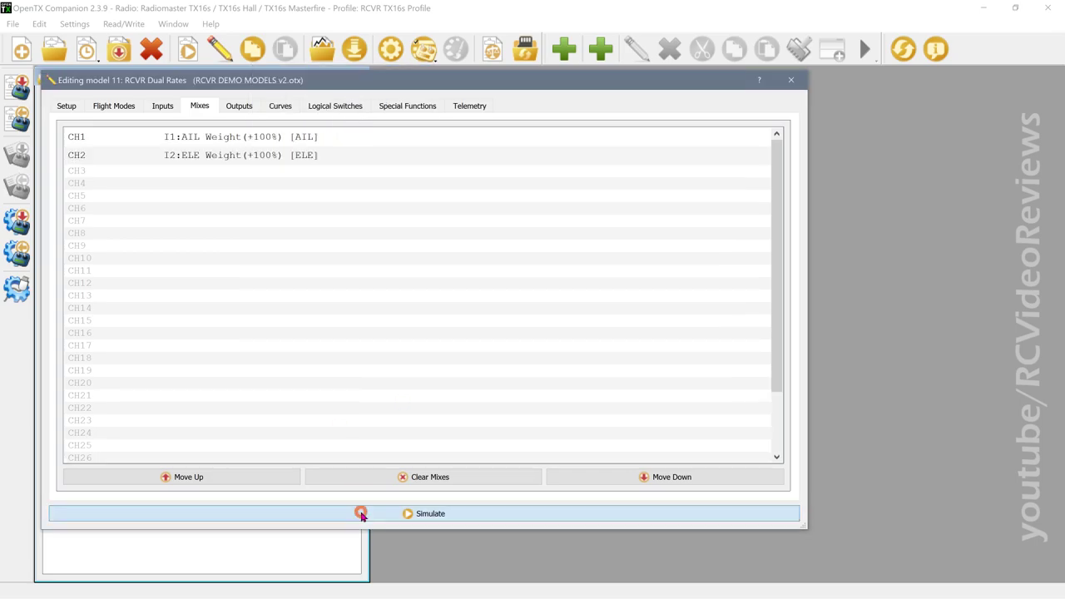
Step: Check the aileron and elevator outputs in the simulator by moving the right stick
left_click(359, 514)
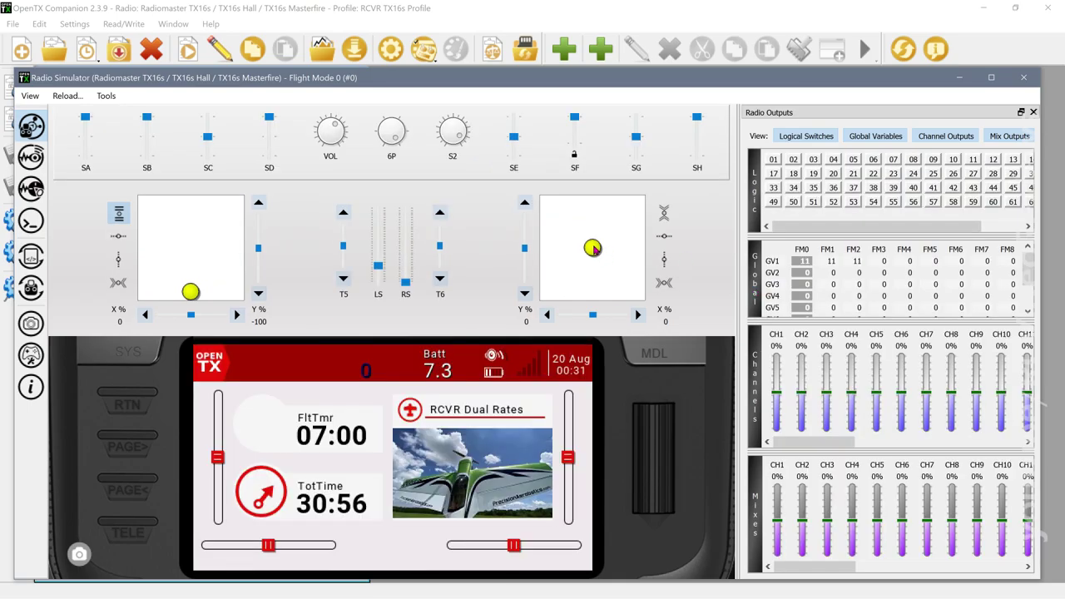
left_click(664, 213)
left_click(664, 285)
left_click_drag(592, 248, 624, 241)
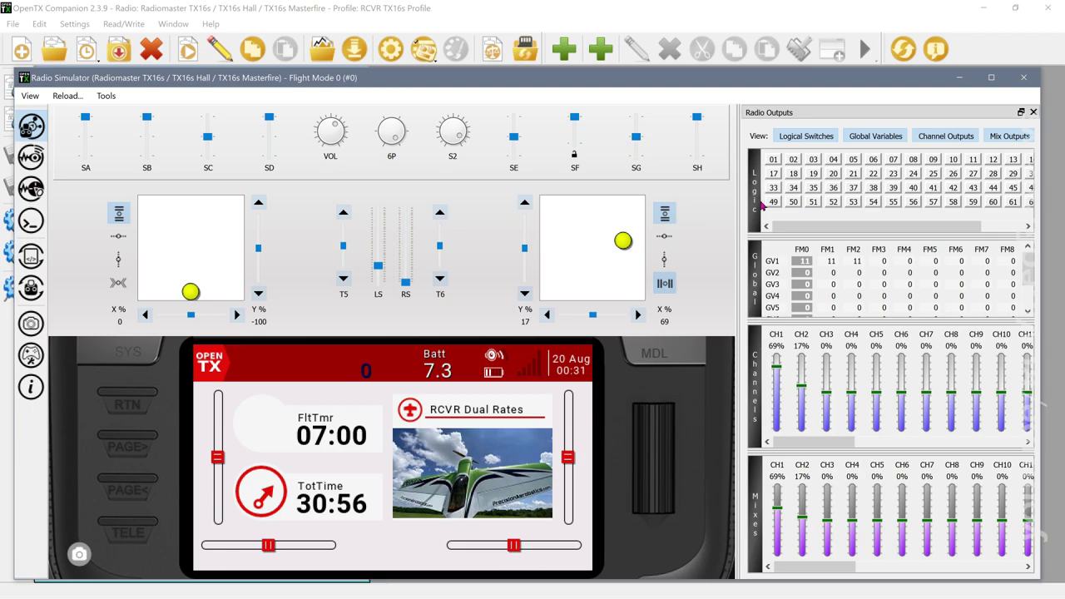
left_click(1021, 78)
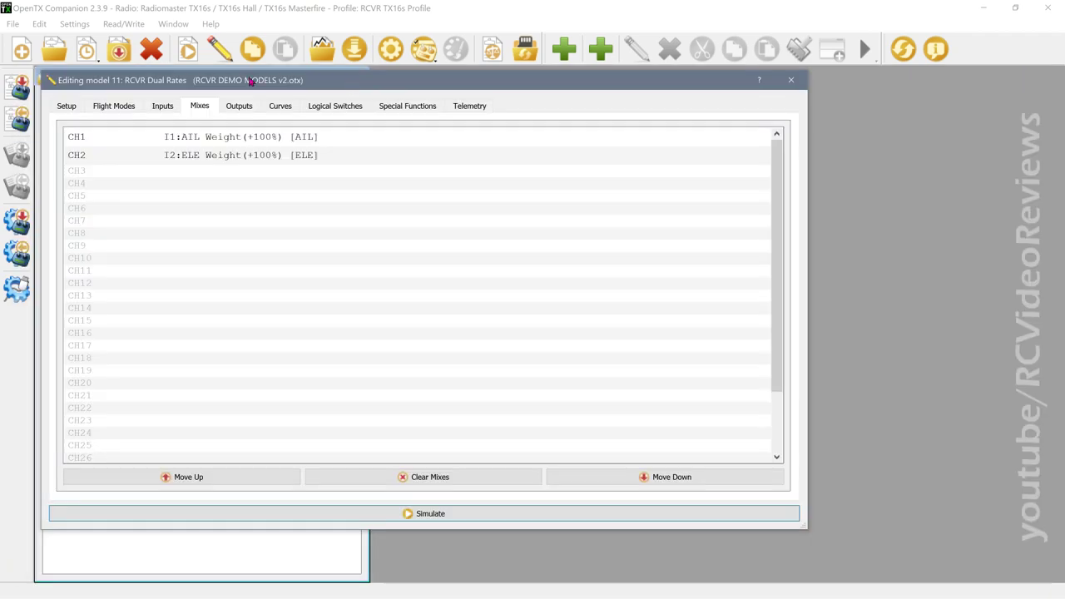
Step: Give the I1:AIL input line an Expo 70 curve and make it active on switch SB↑
left_click(154, 108)
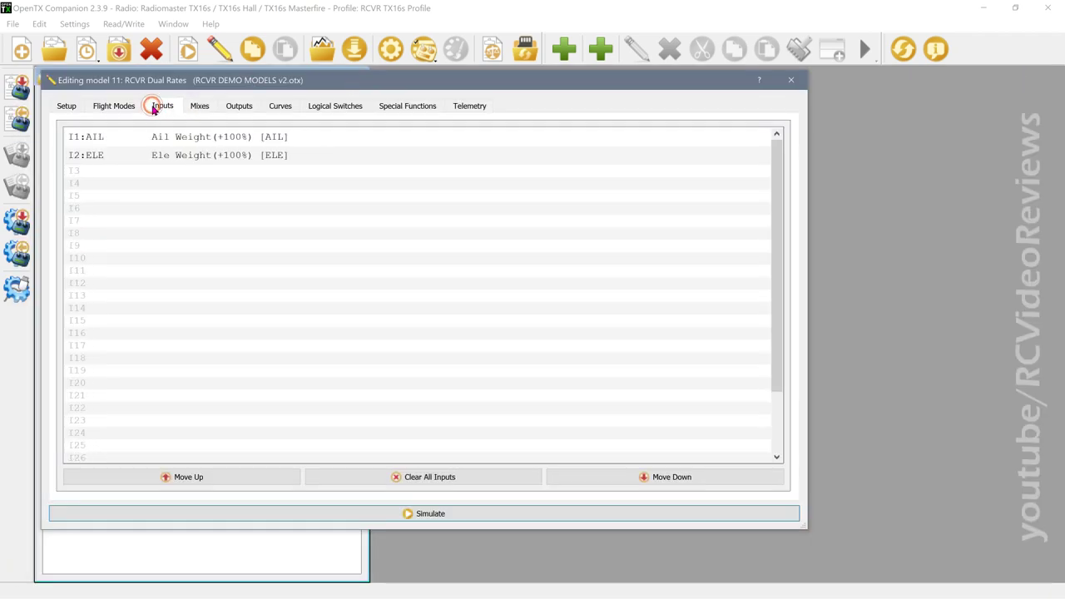
double_click(247, 143)
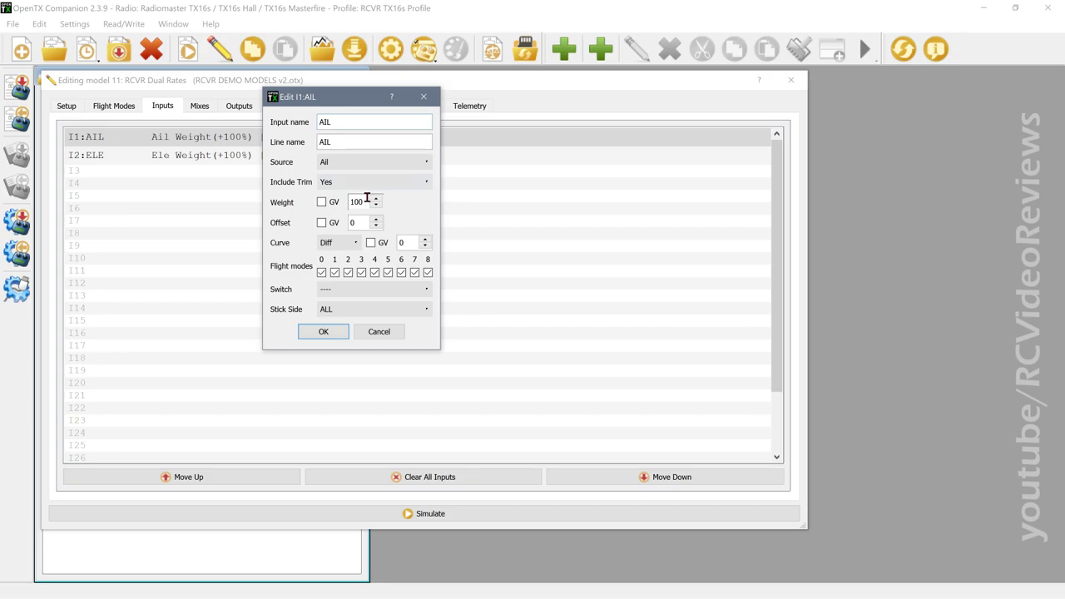
double_click(356, 202)
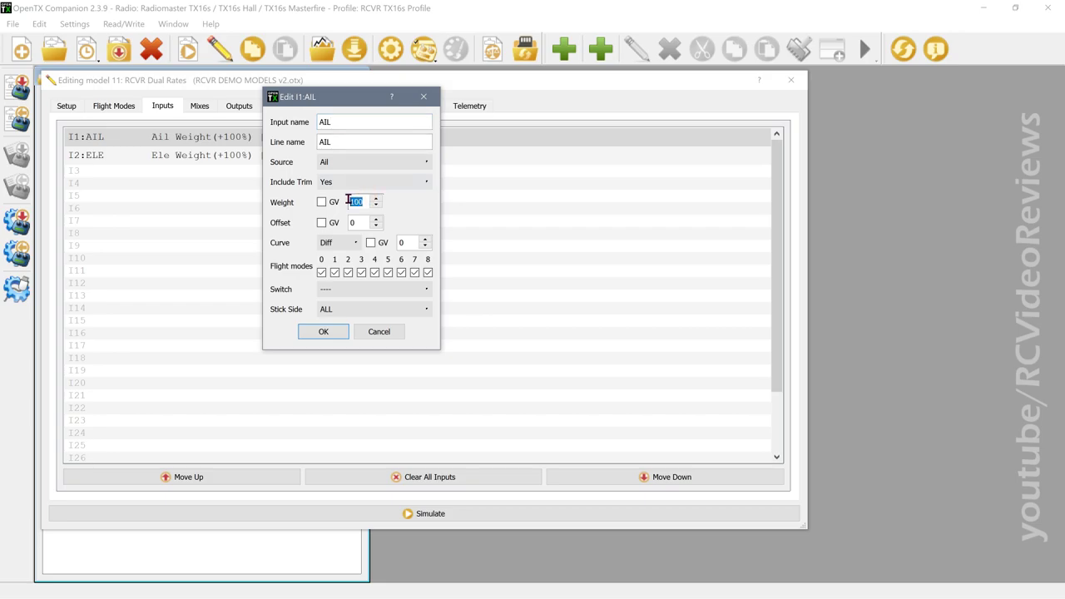
left_click(339, 242)
left_click(340, 264)
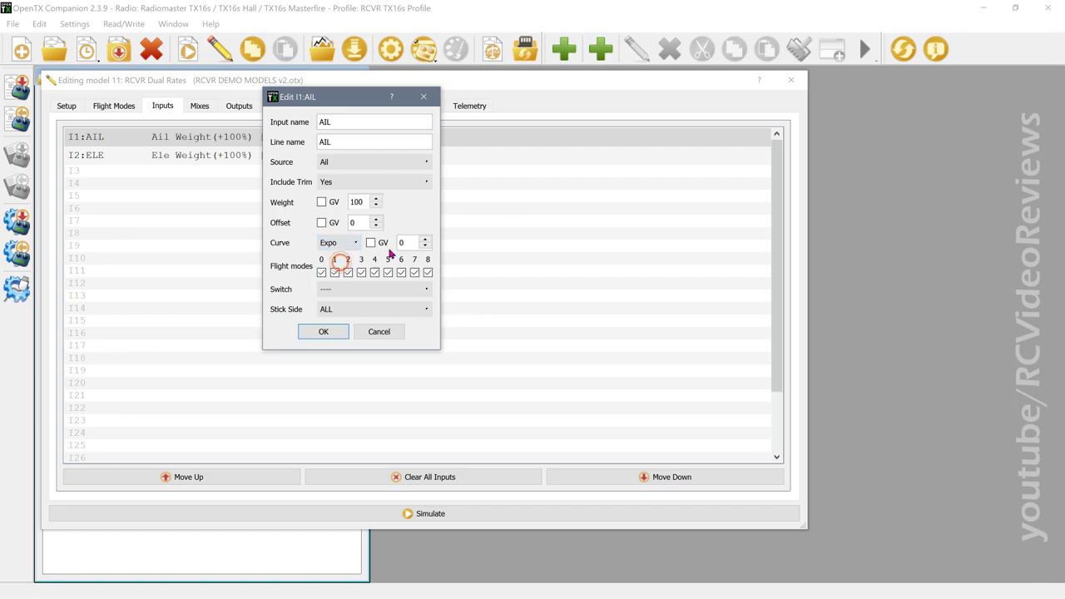
double_click(402, 242)
type("70")
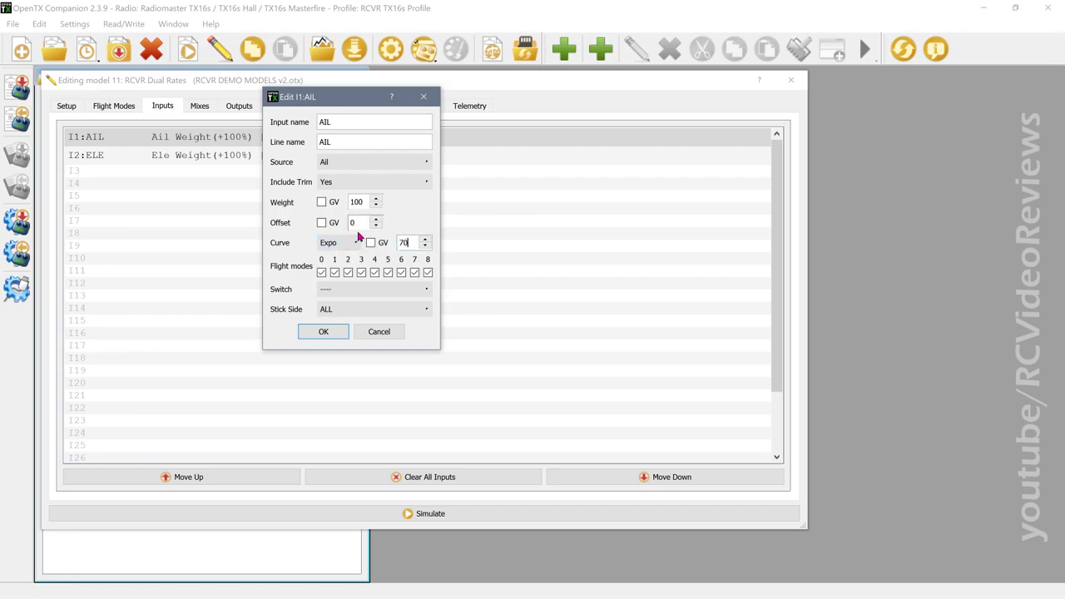
left_click(360, 289)
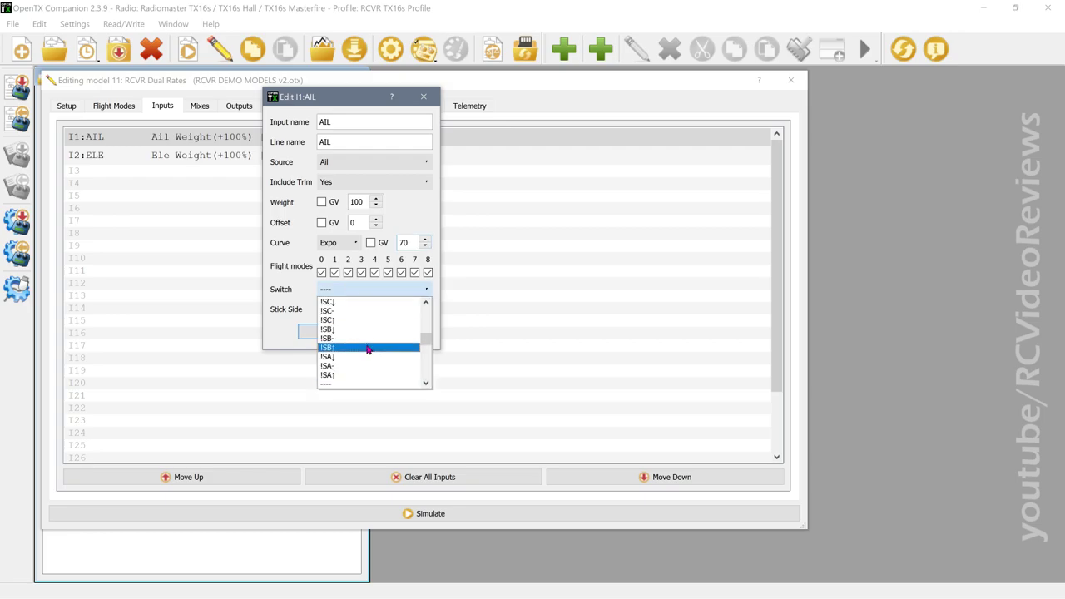
scroll(368, 350, "down", 2)
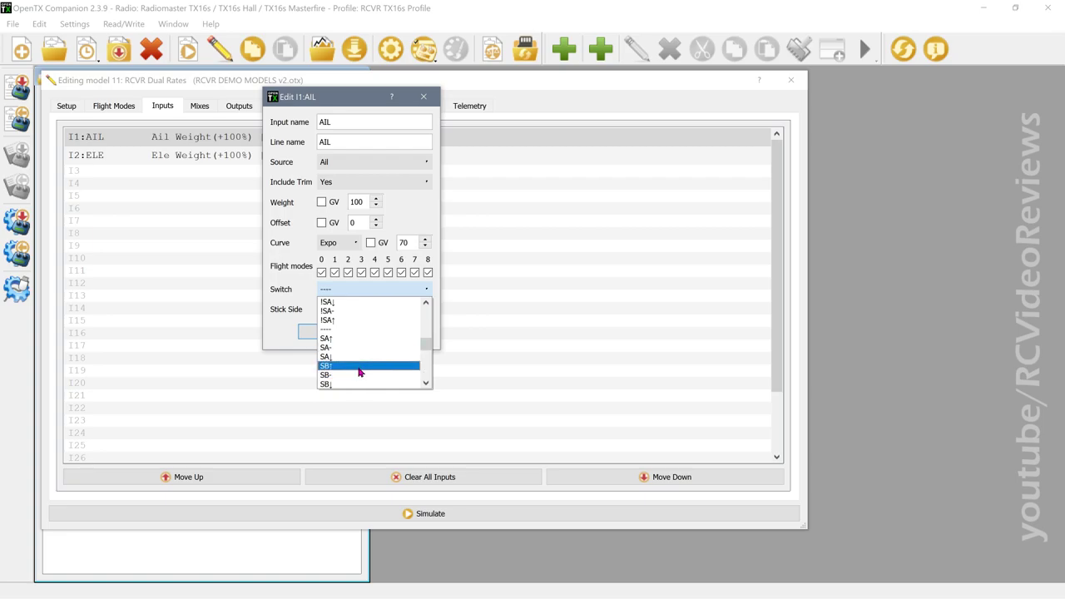
left_click(359, 366)
left_click(332, 332)
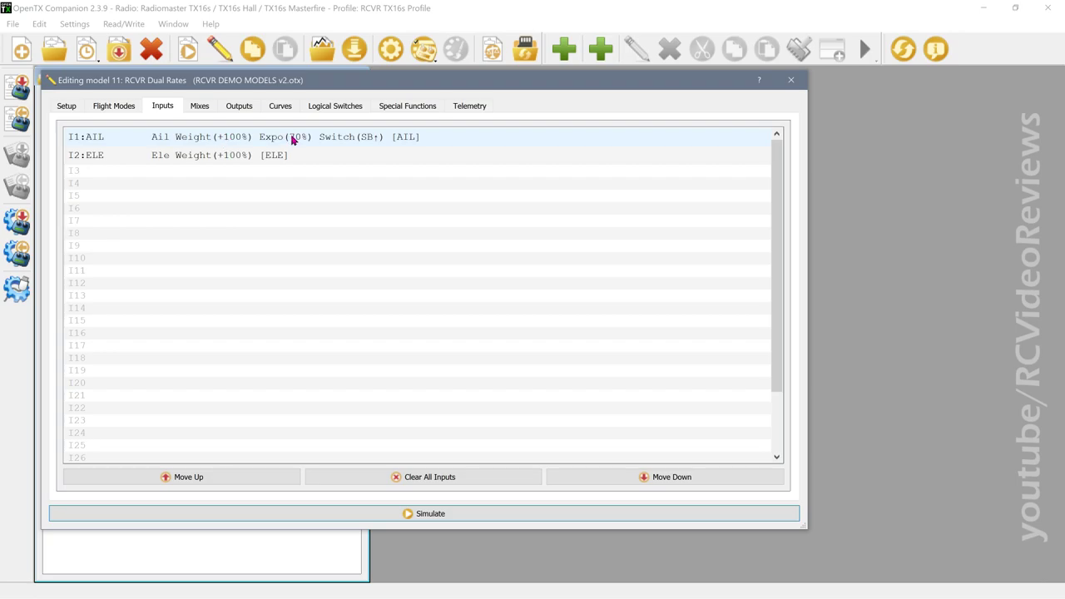
left_click(365, 142)
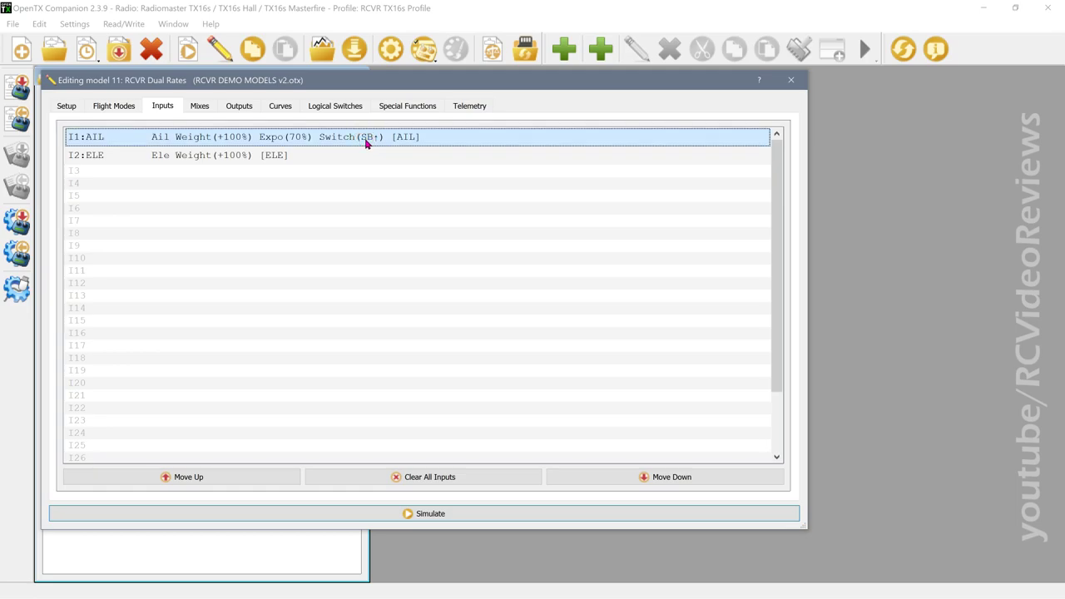
Step: Duplicate the I1:AIL line into a second identical line (100%, Expo 70, SB↑)
right_click(365, 143)
mouse_move(377, 153)
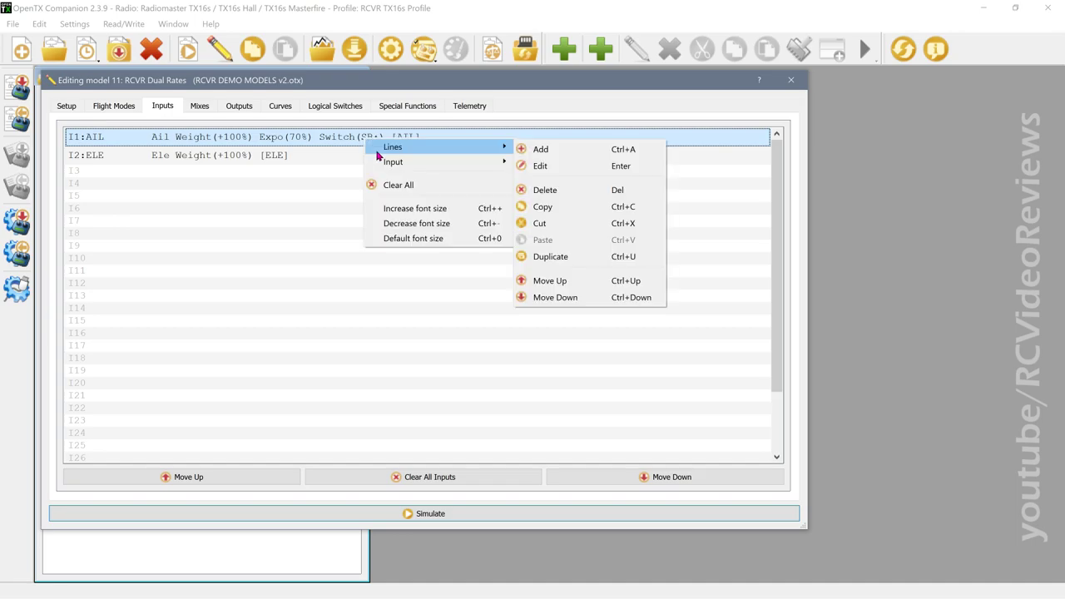
left_click(556, 256)
left_click(266, 151)
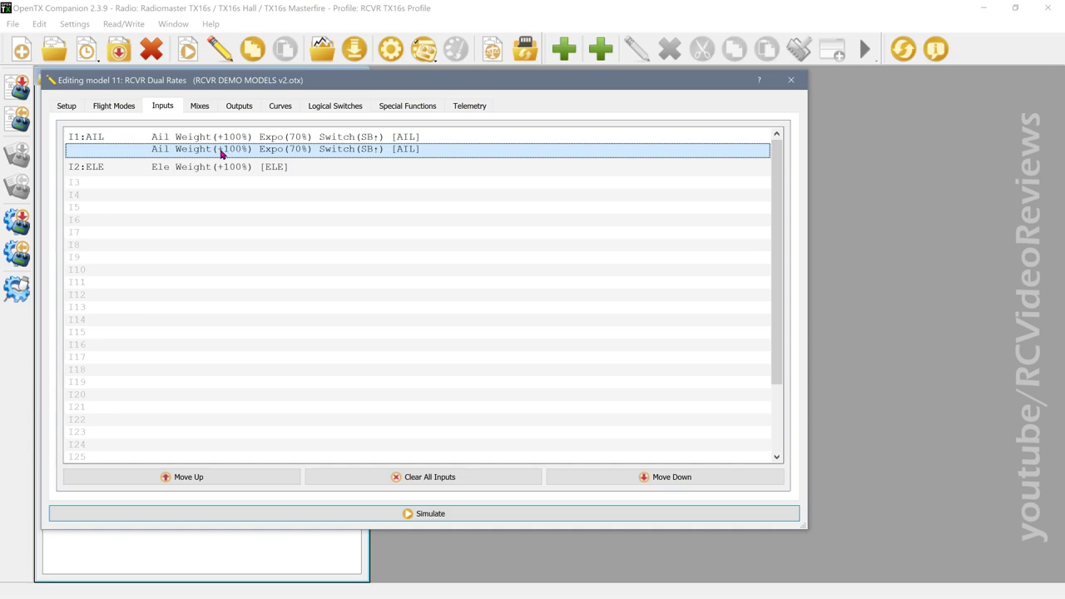
left_click(291, 138)
Step: Set the duplicate AIL line to weight 65, expo 30 and switch !SB↑
left_click(257, 149)
double_click(256, 150)
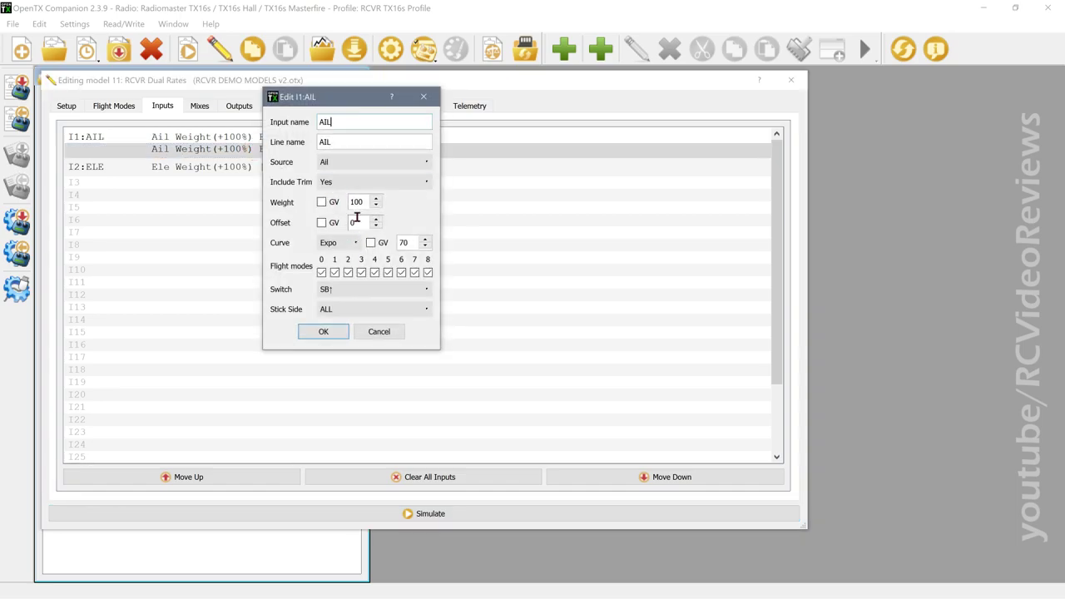
left_click(367, 202)
left_click_drag(367, 202, 308, 207)
type("65")
left_click_drag(410, 244, 384, 246)
type("30")
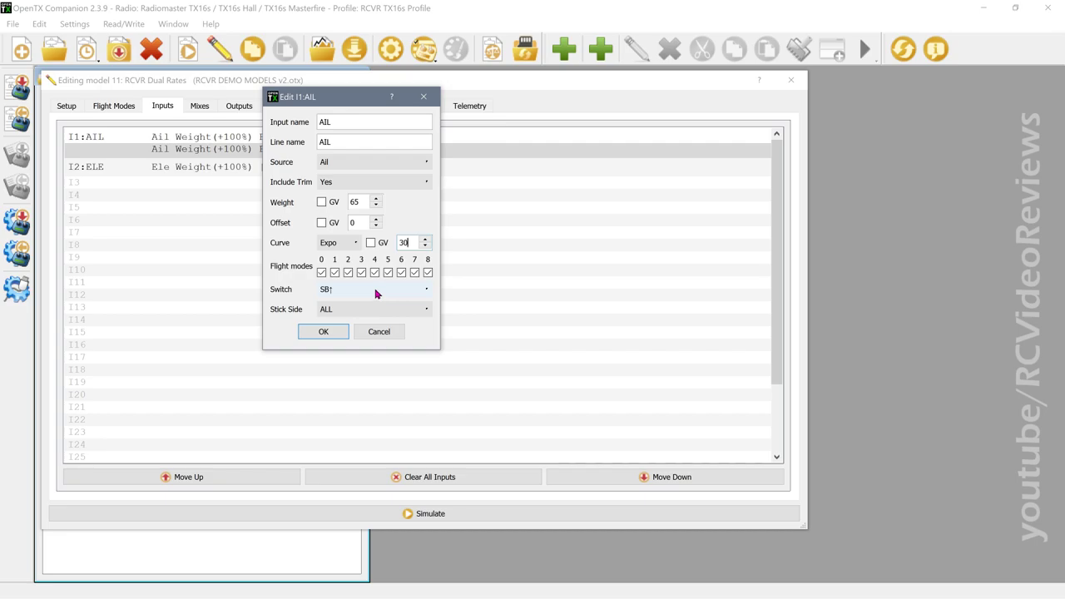
left_click(375, 290)
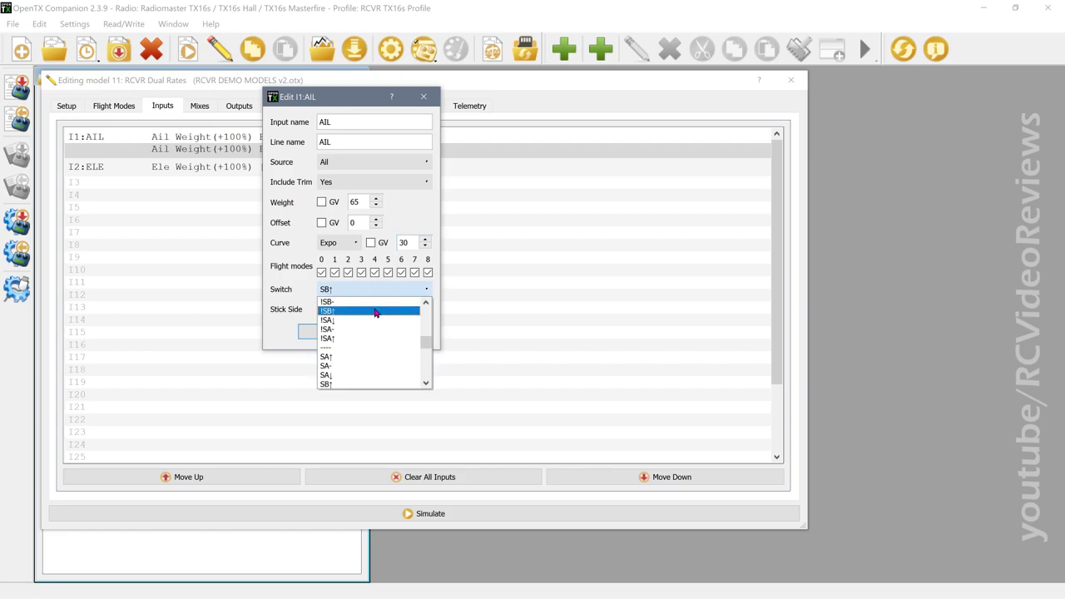
left_click(375, 311)
key("Return")
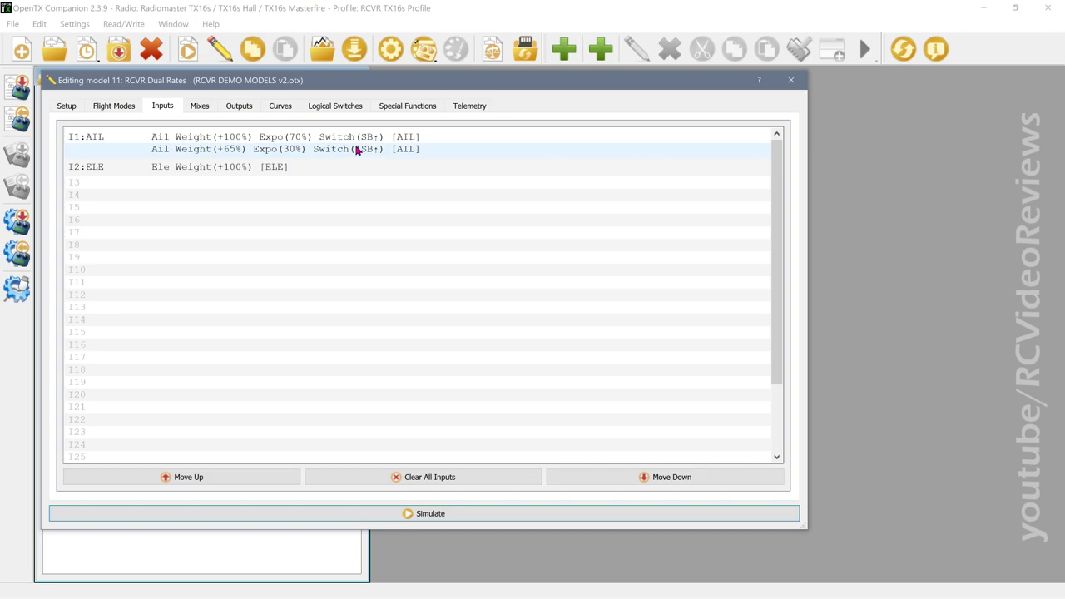
left_click(371, 150)
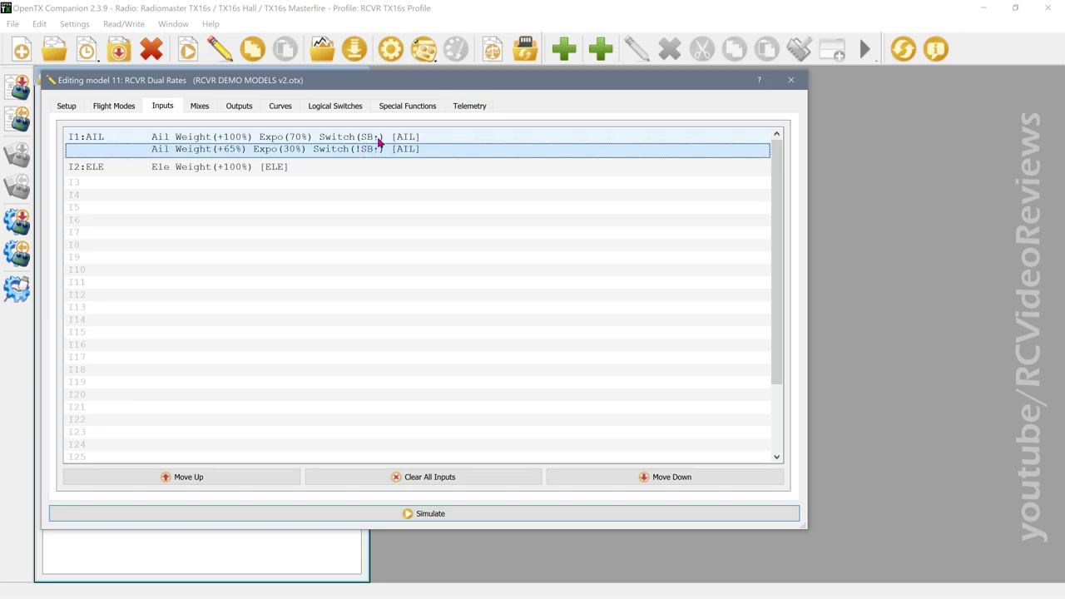
left_click(378, 140)
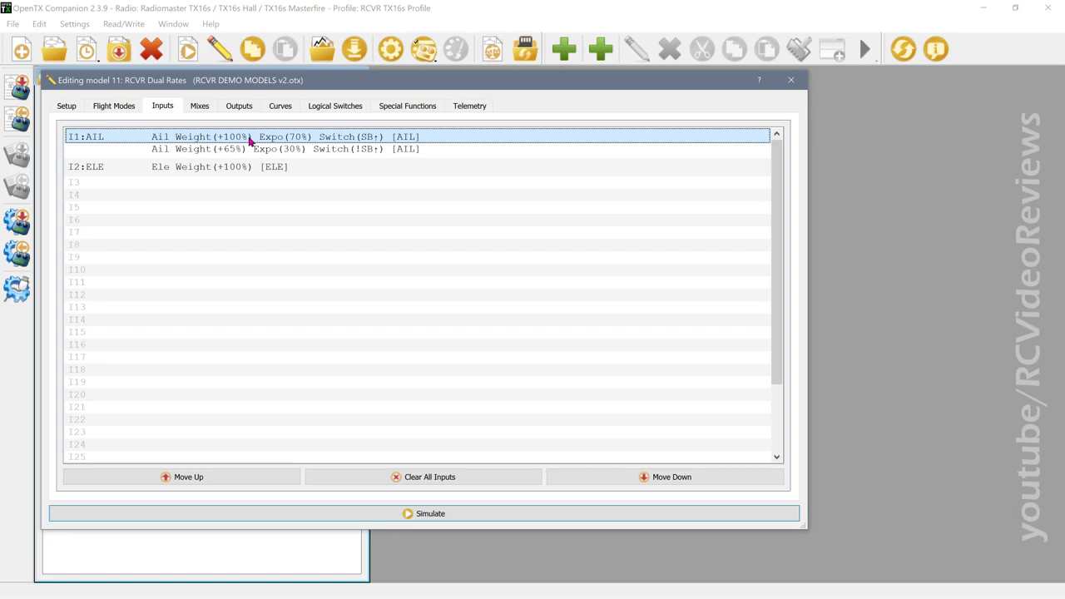
left_click(339, 149)
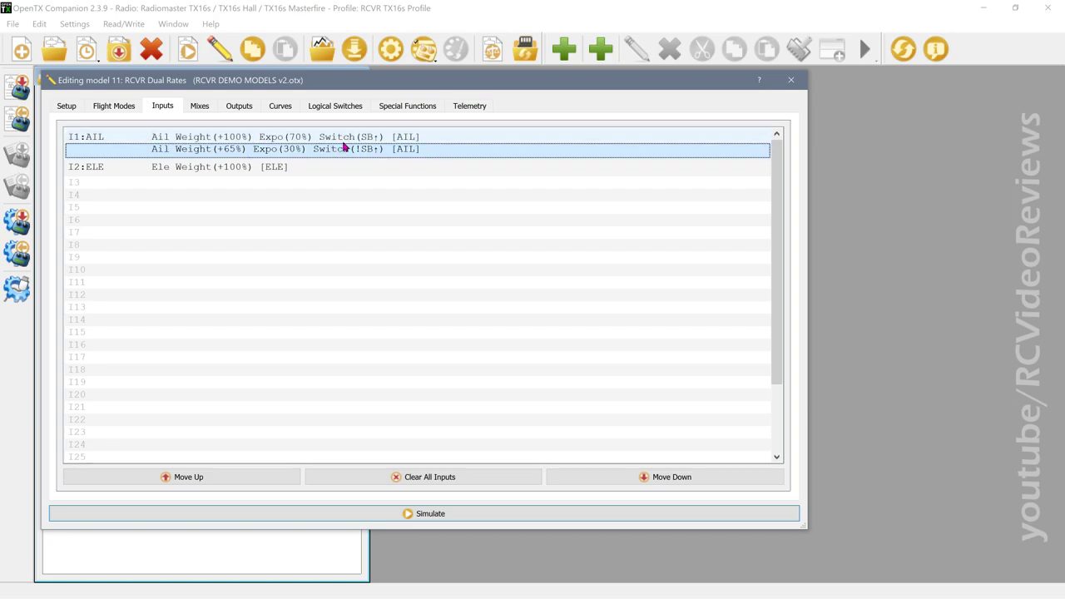
Step: Paste a second line into I2:ELE and give the first ELE line an Expo 70 curve
right_click(259, 170)
mouse_move(293, 190)
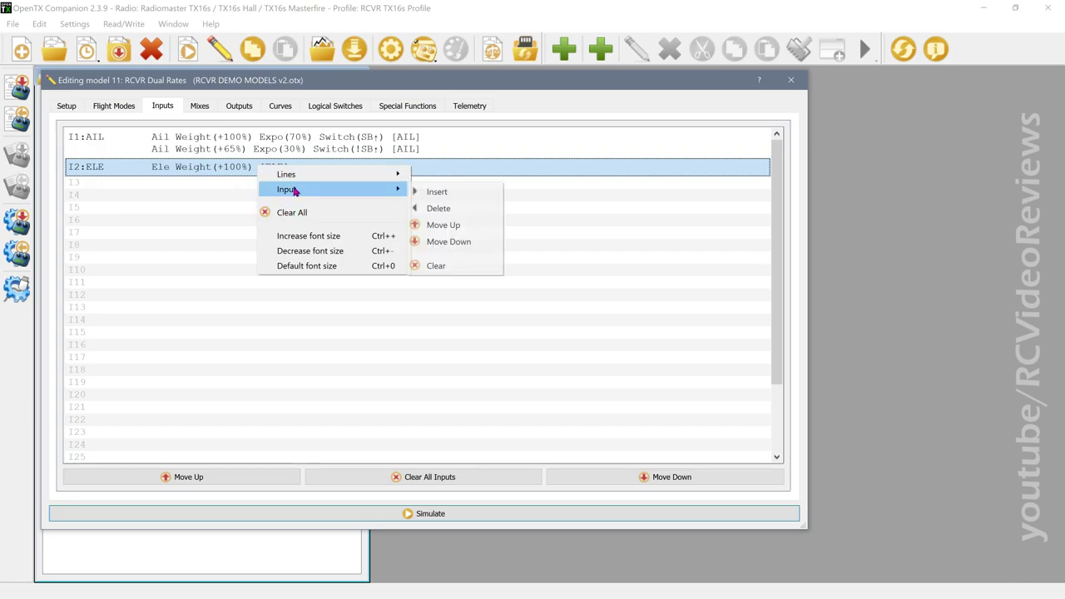
mouse_move(391, 173)
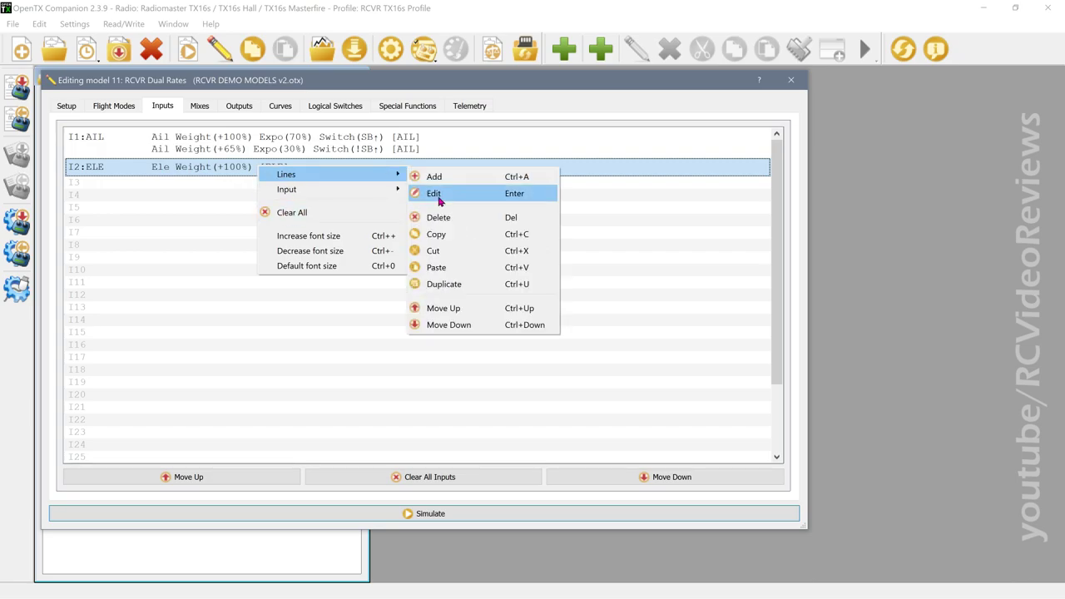
left_click(451, 274)
double_click(257, 170)
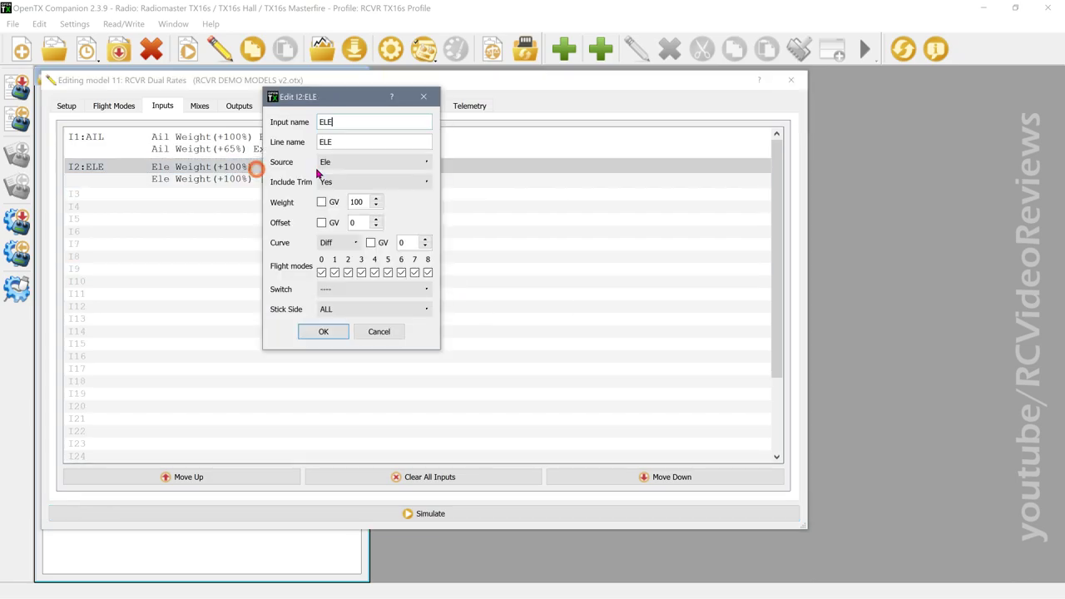
left_click(364, 202)
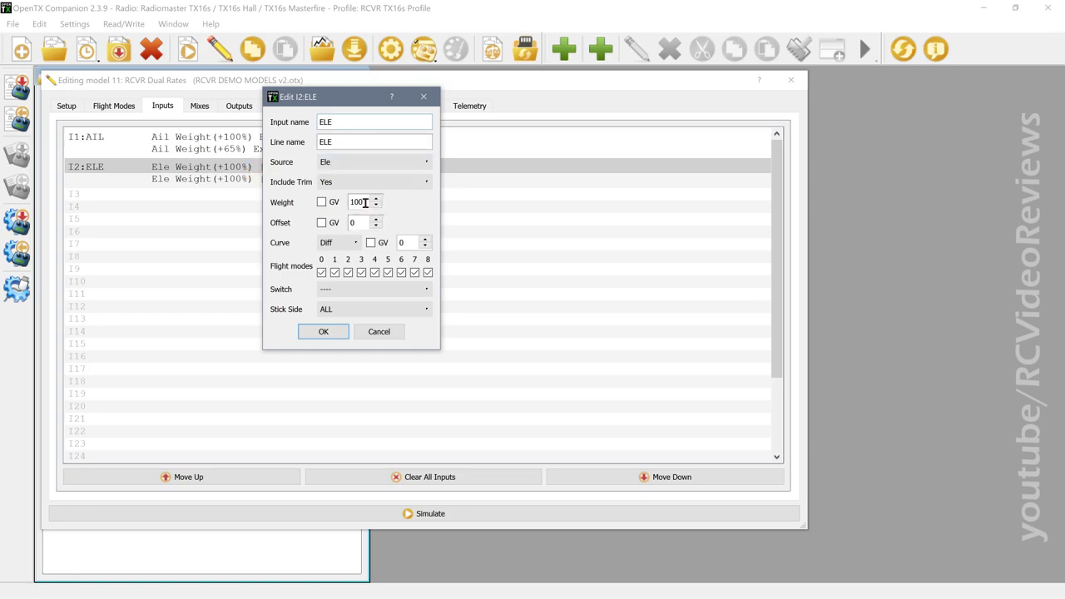
double_click(405, 242)
left_click(337, 242)
left_click(333, 260)
double_click(399, 241)
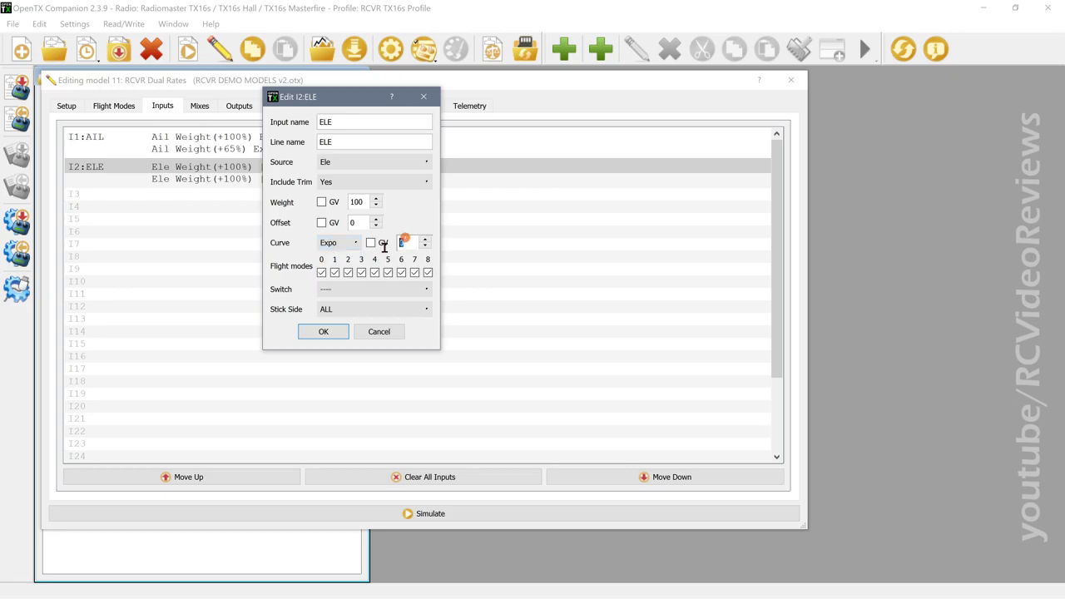
left_click(317, 332)
Step: Set the second ELE line to weight 65, Diff 30 and switch !SB↑
double_click(249, 179)
double_click(364, 200)
type("65")
left_click(405, 242)
left_click_drag(360, 96, 401, 162)
double_click(444, 306)
type("30")
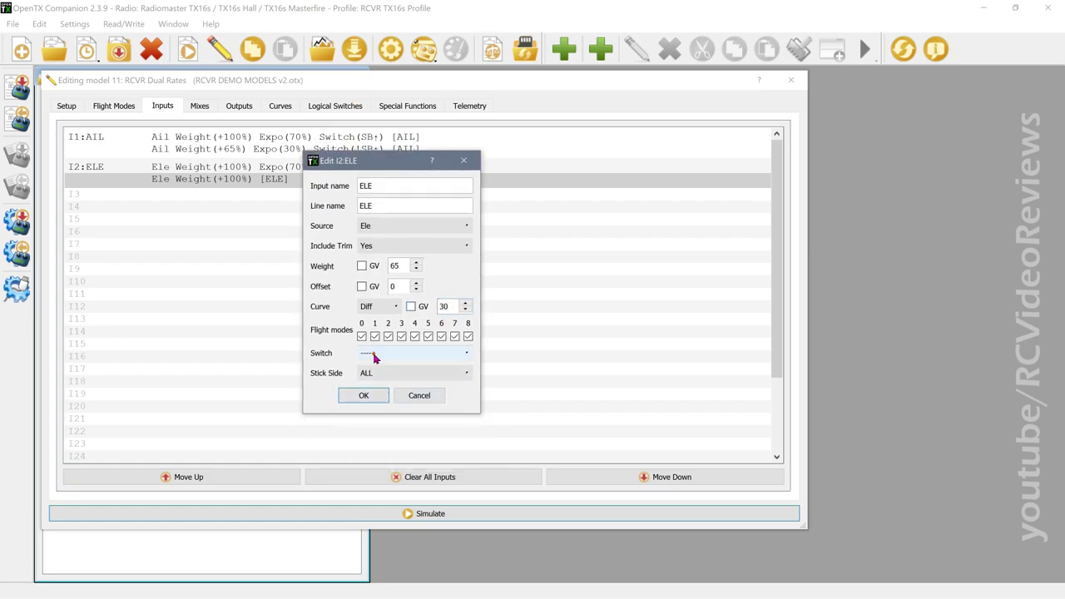
left_click(373, 356)
left_click(392, 411)
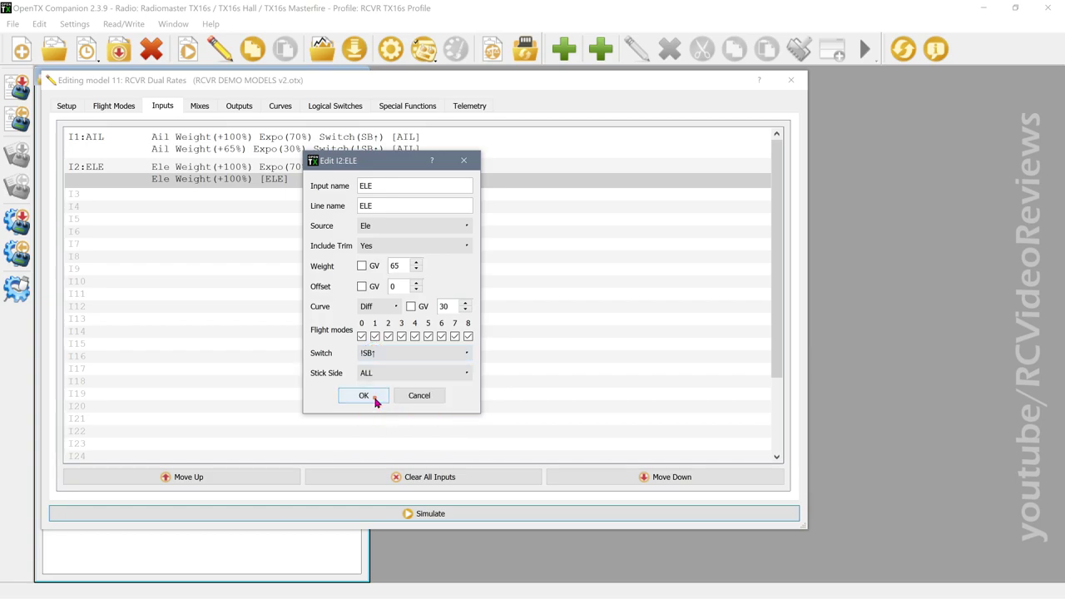
left_click(363, 395)
Step: Make the first 100% ELE line active on switch SB↑
double_click(302, 167)
left_click(353, 289)
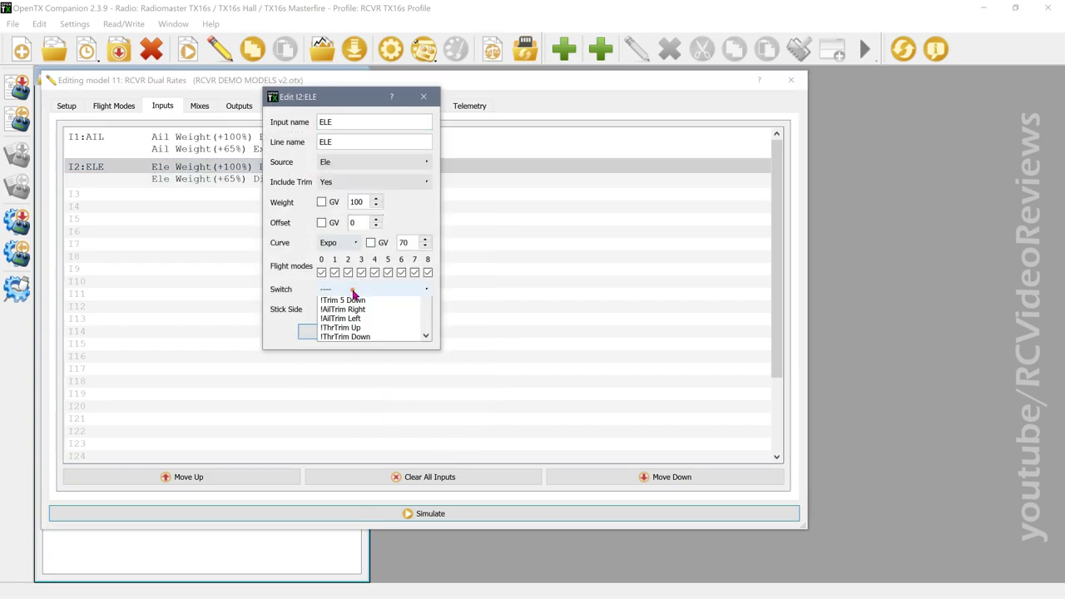
scroll(349, 345, "down", 3)
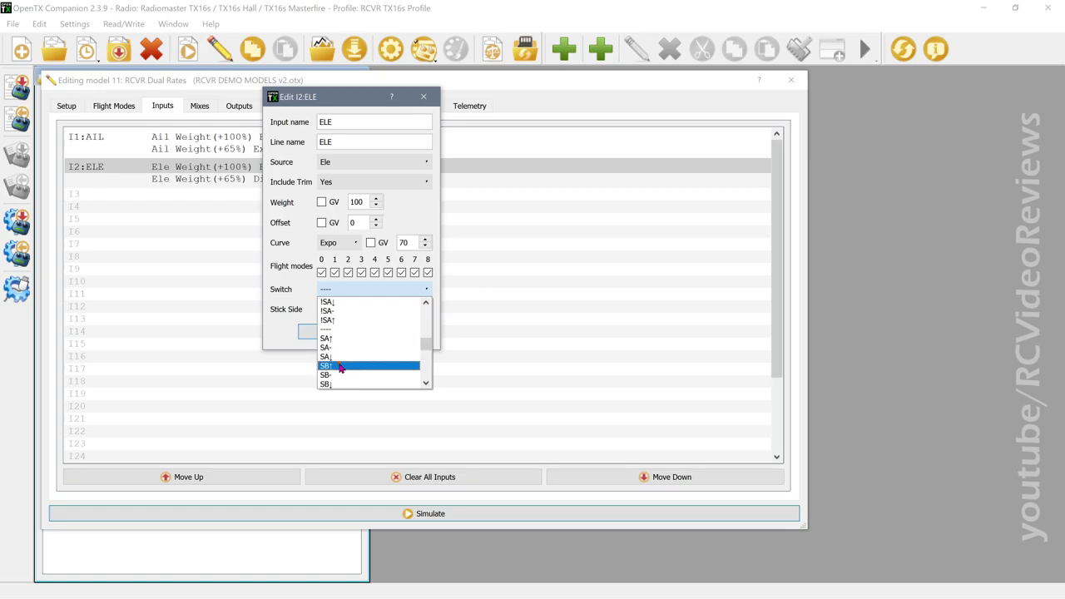
left_click(339, 366)
left_click(324, 331)
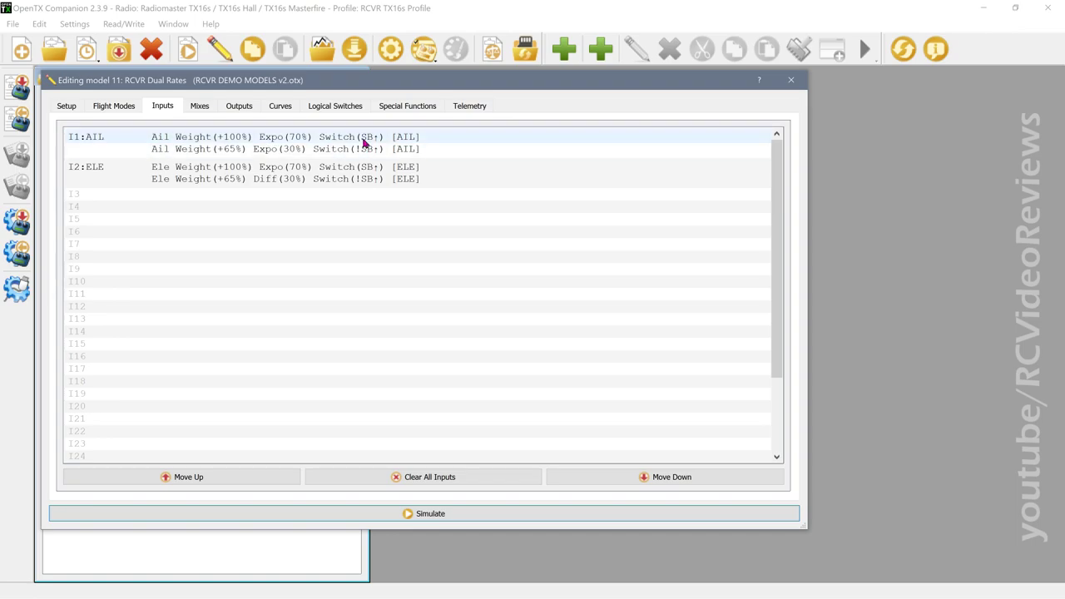
Step: Review the 100% and 65% AIL lines, then show the model's setup page in the Radio Simulator
left_click(371, 143)
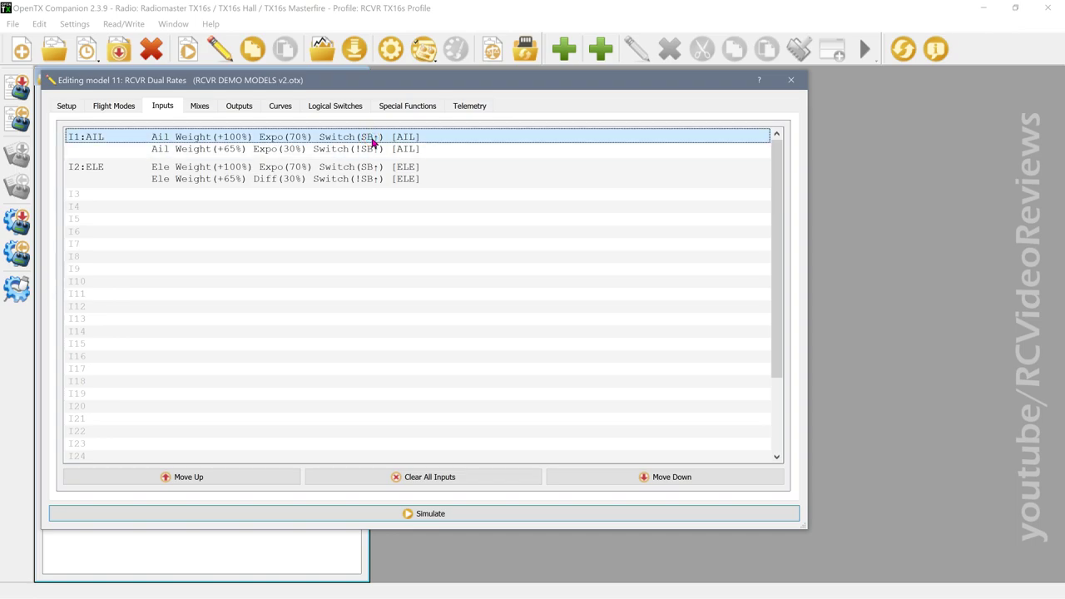
left_click(171, 152)
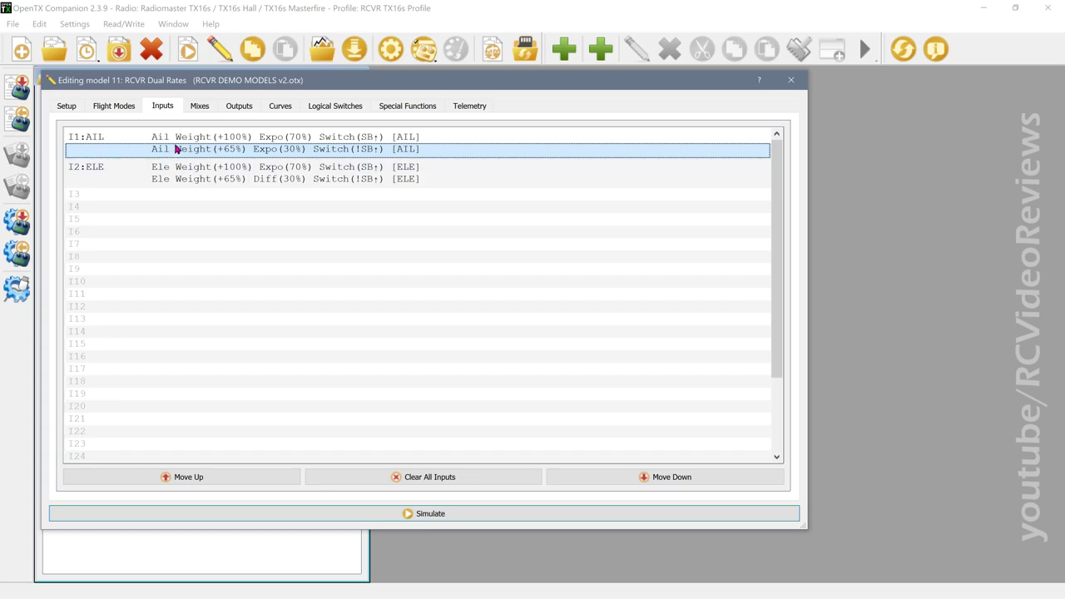
left_click(177, 138)
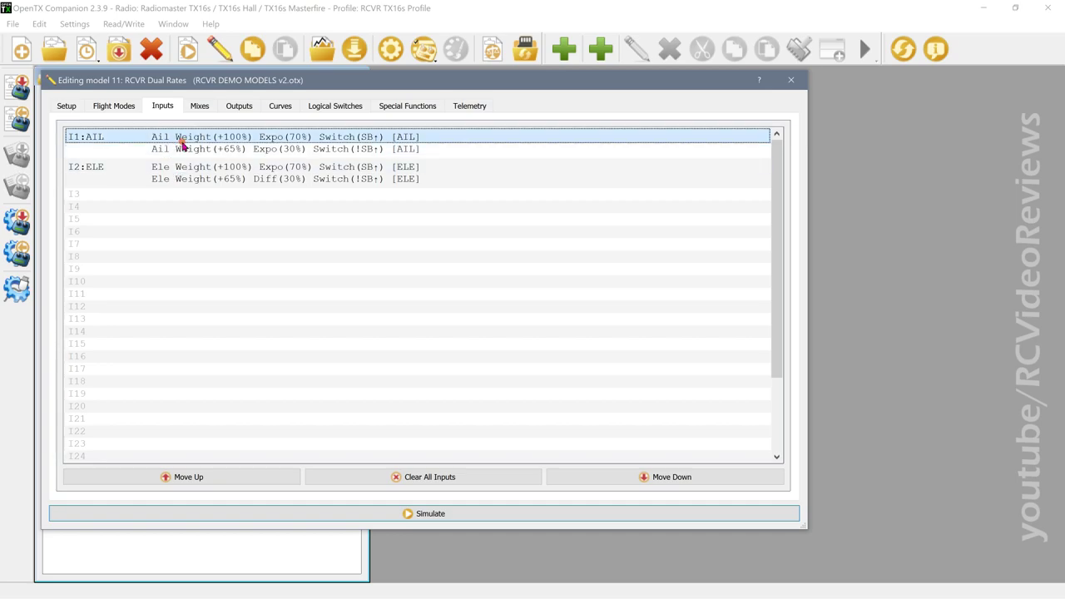
left_click(323, 514)
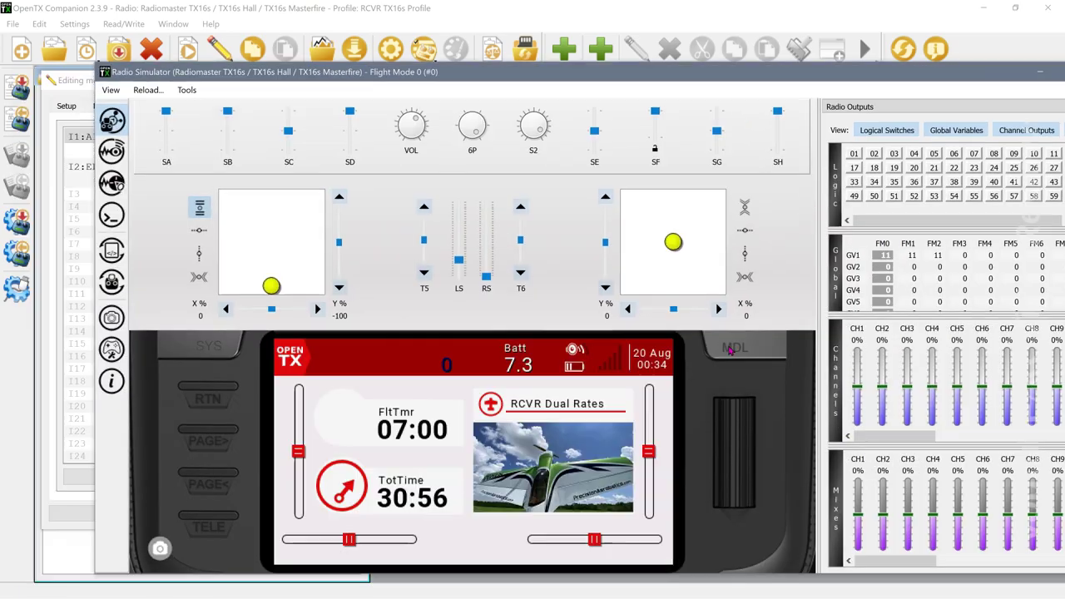
left_click(732, 347)
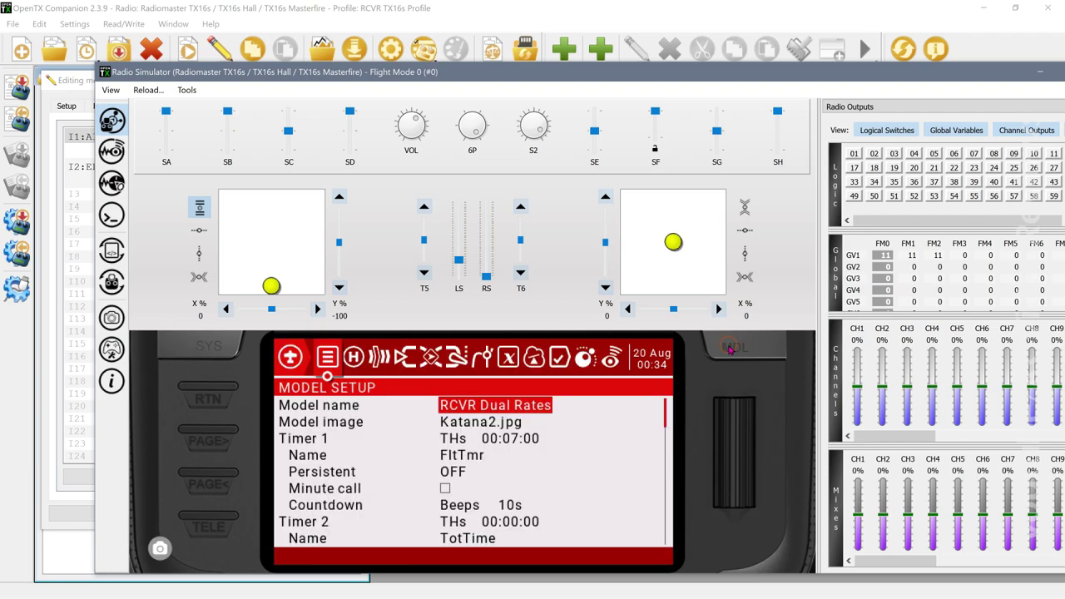
Step: Page forward on the simulated radio to the INPUTS page showing all four dual-rate lines
left_click(203, 430)
left_click(203, 430)
left_click(203, 430)
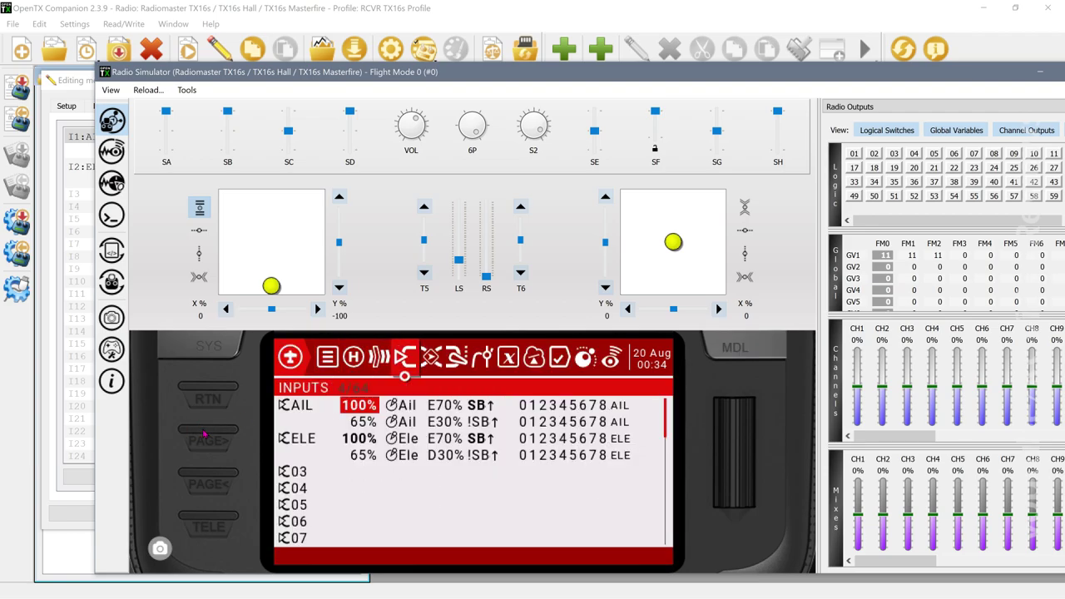
scroll(586, 442, "down", 5)
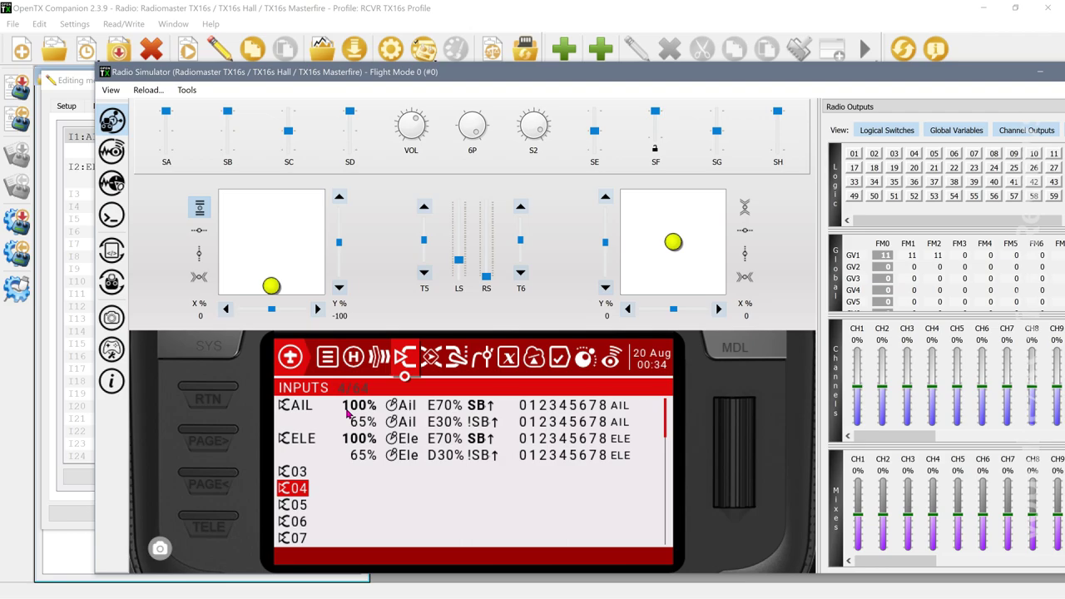
Step: Flip switch SB through middle and down, then back up to reactivate the 100% lines
left_click(227, 135)
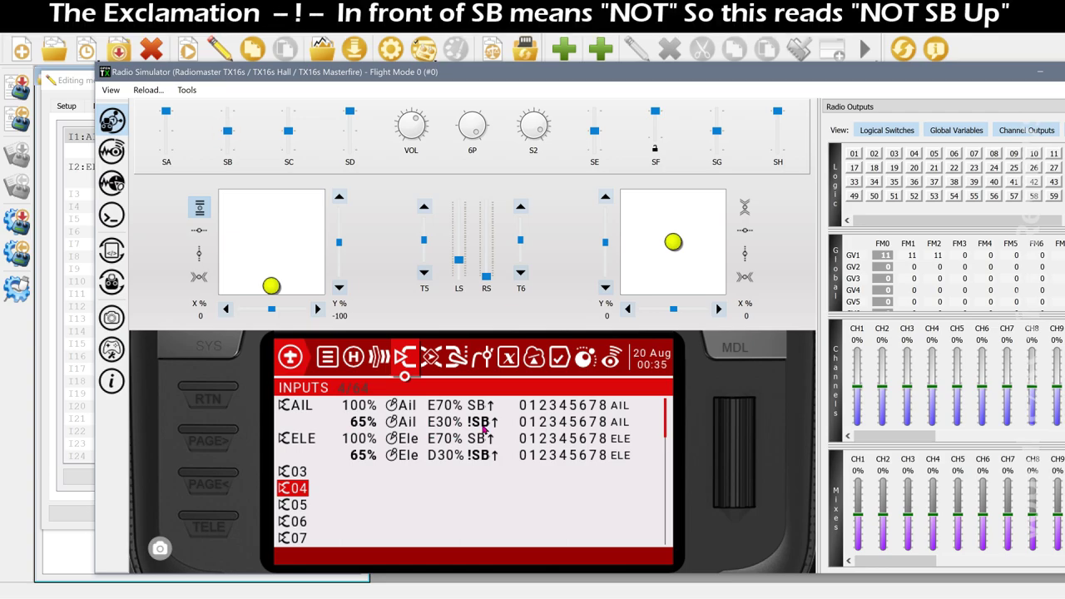
left_click(226, 150)
left_click(226, 112)
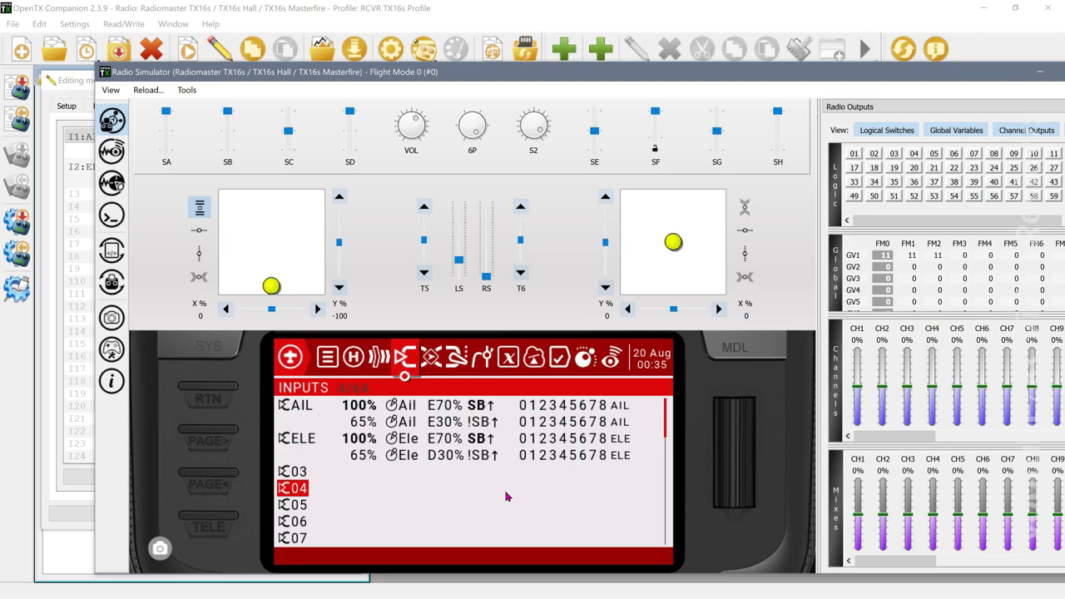
scroll(729, 449, "up", 5)
Step: Edit the AIL input line and toggle SB middle then up to compare its curves
left_click(729, 449)
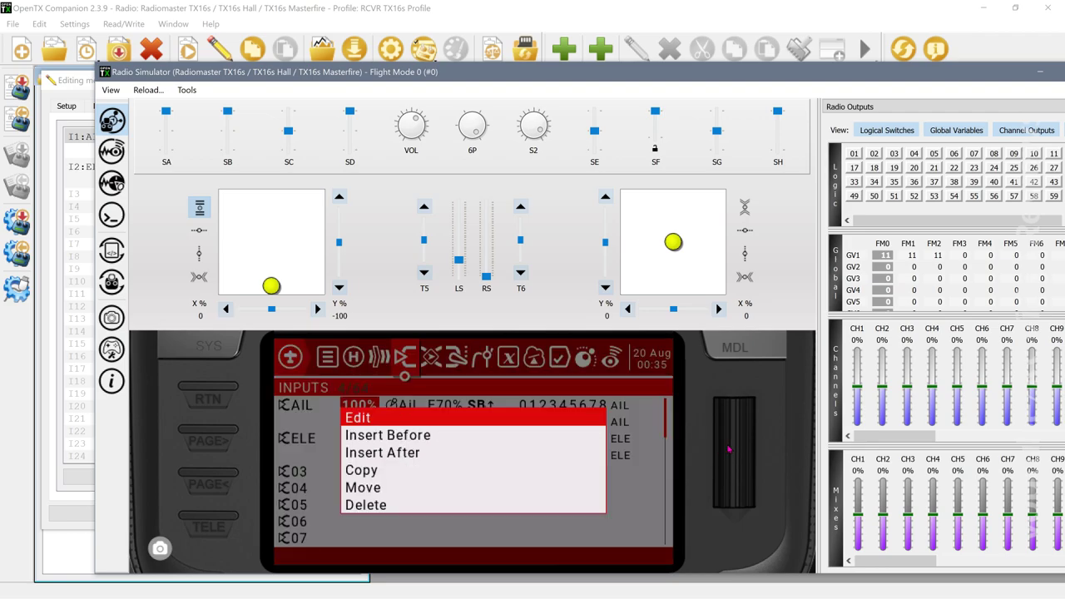
left_click(727, 446)
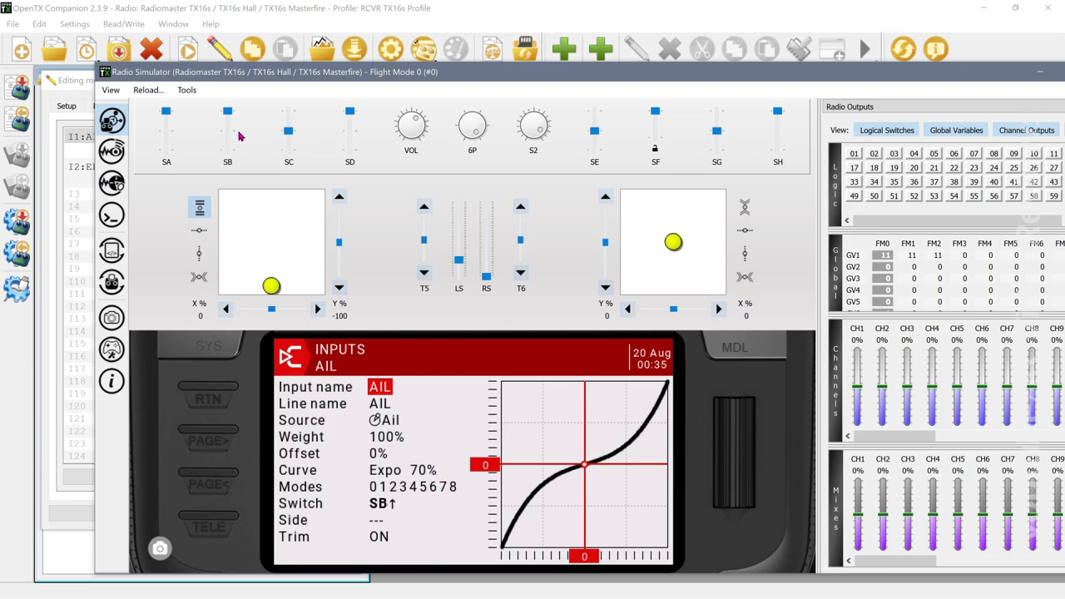
left_click(227, 137)
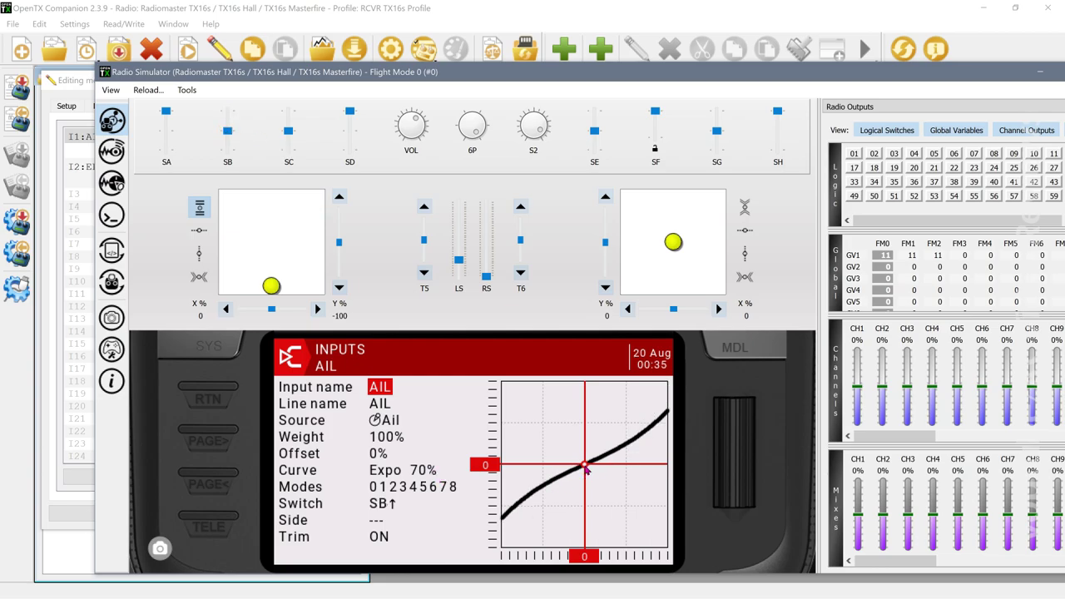
left_click(228, 113)
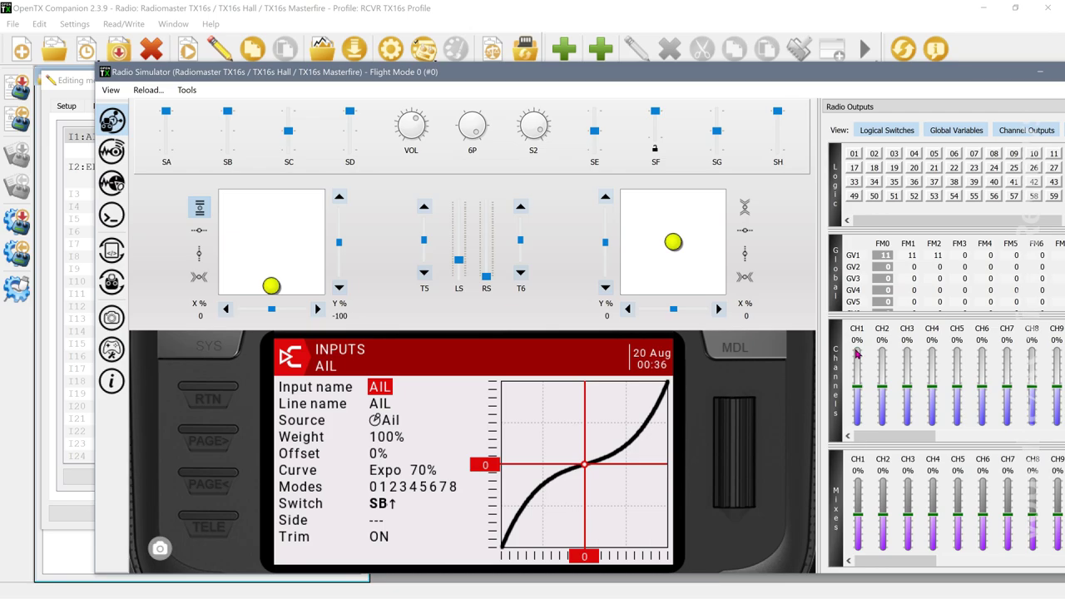
Step: Lock the right stick axes, sweep aileron fully right and back, then let it recentre
left_click(744, 277)
left_click(746, 209)
left_click_drag(673, 242, 717, 243)
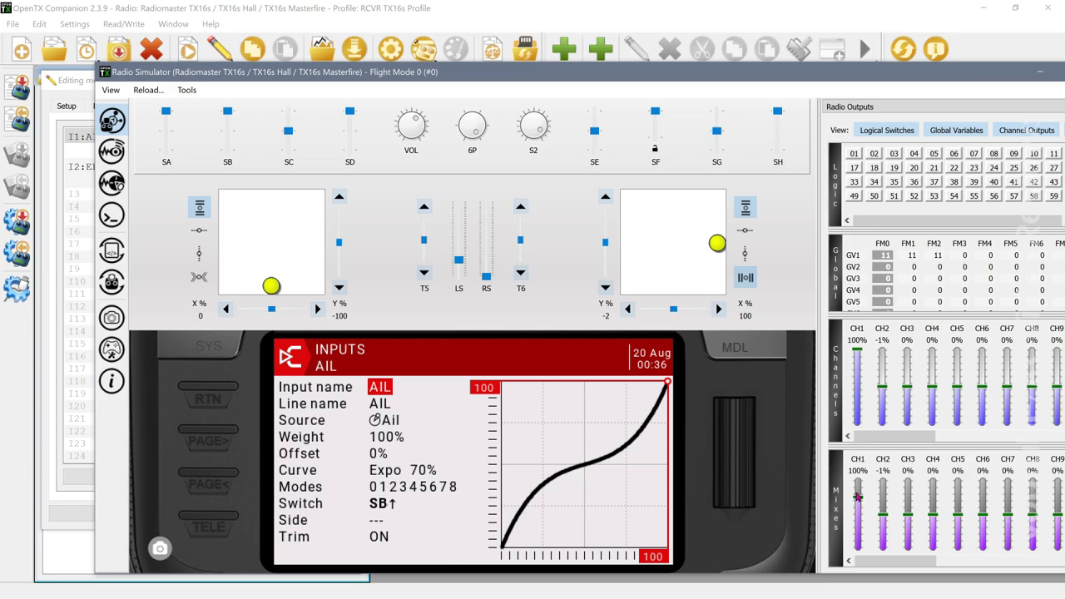
left_click_drag(717, 243, 676, 202)
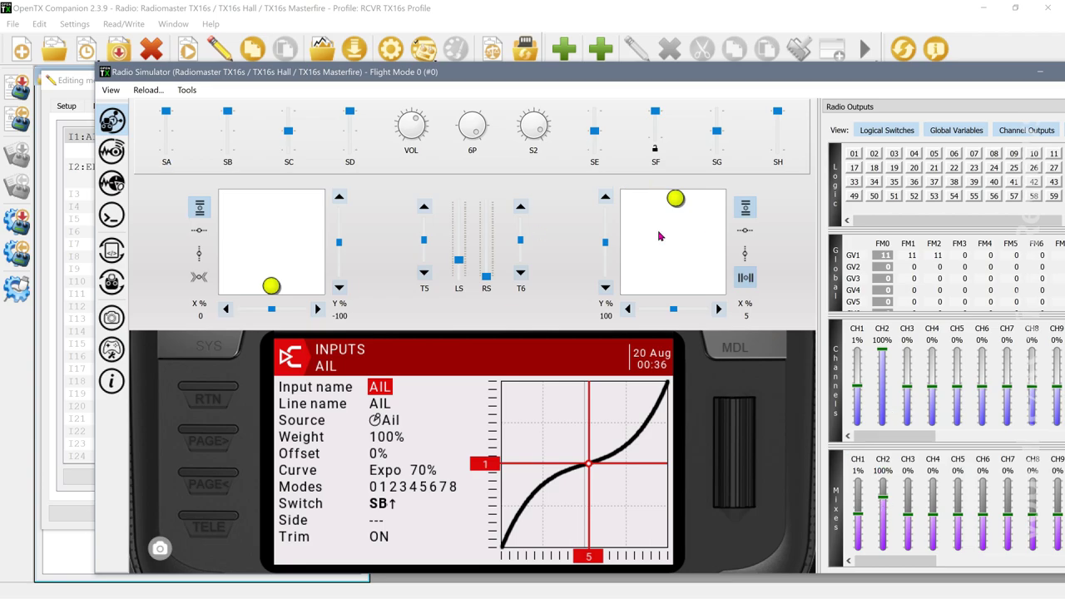
left_click(736, 212)
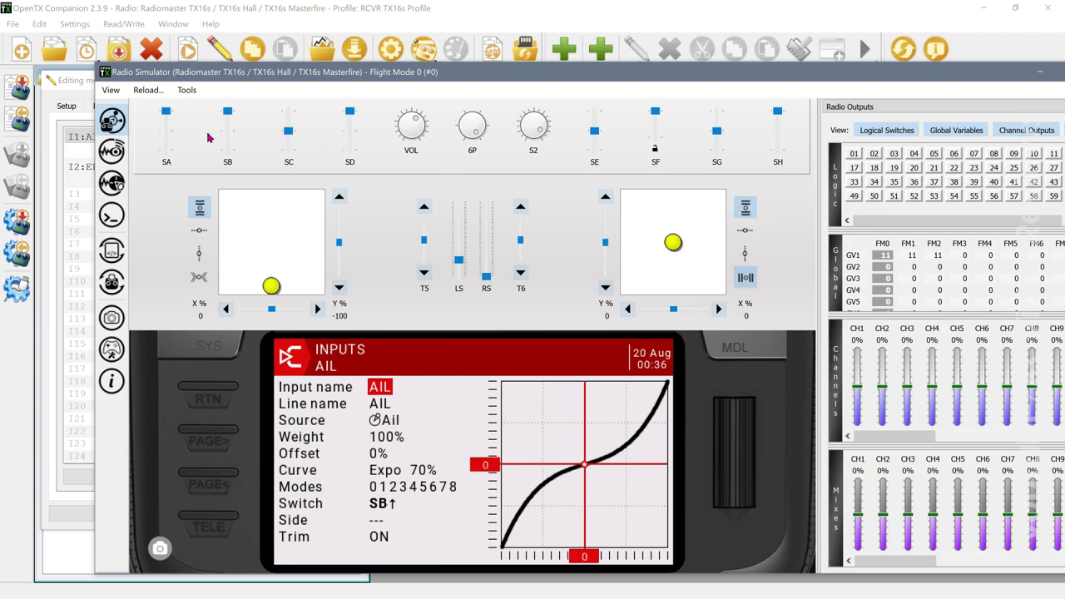
Step: With SB at middle, push the locked aileron stick fully right to check the 65% rate
left_click(228, 131)
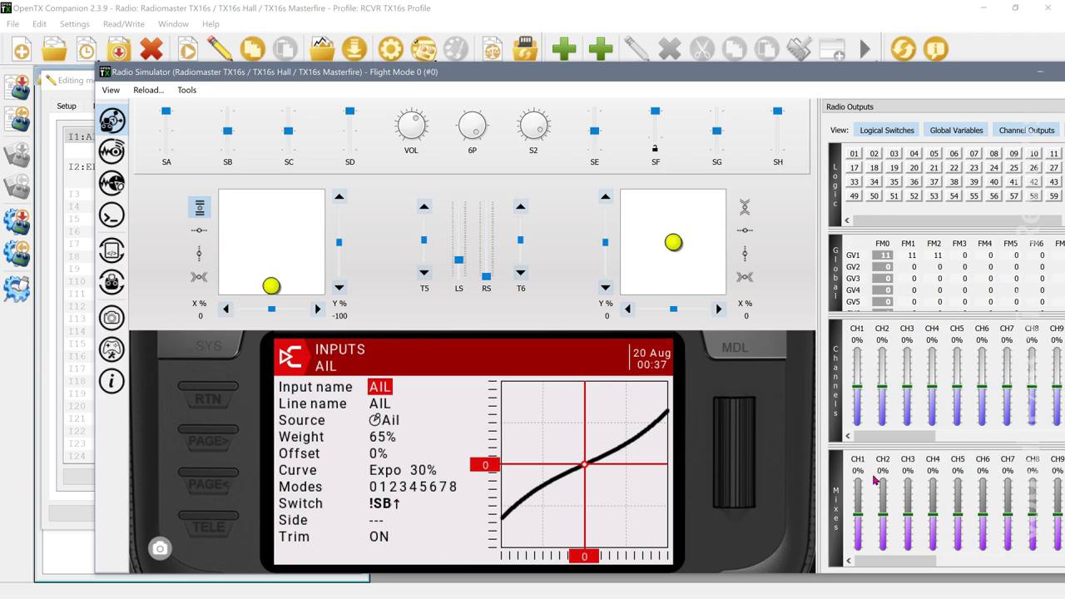
left_click(744, 277)
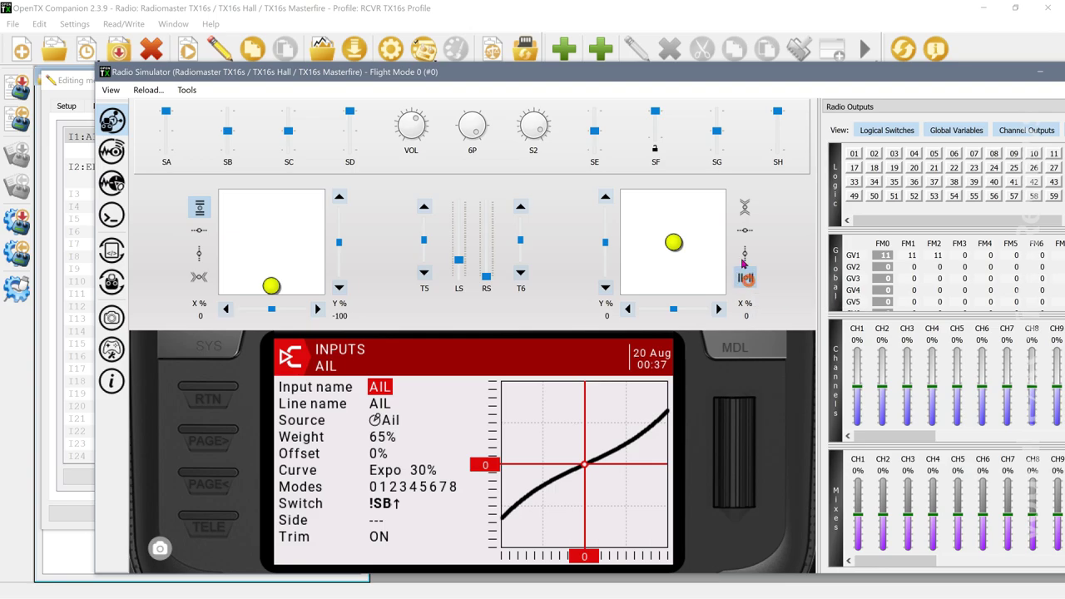
left_click(744, 206)
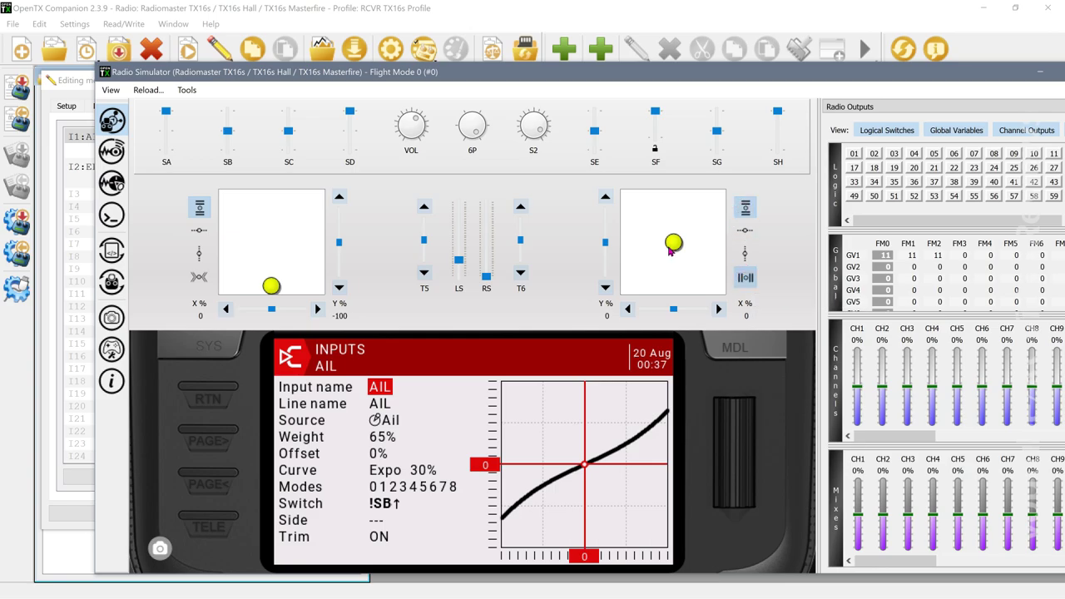
left_click_drag(670, 246, 718, 244)
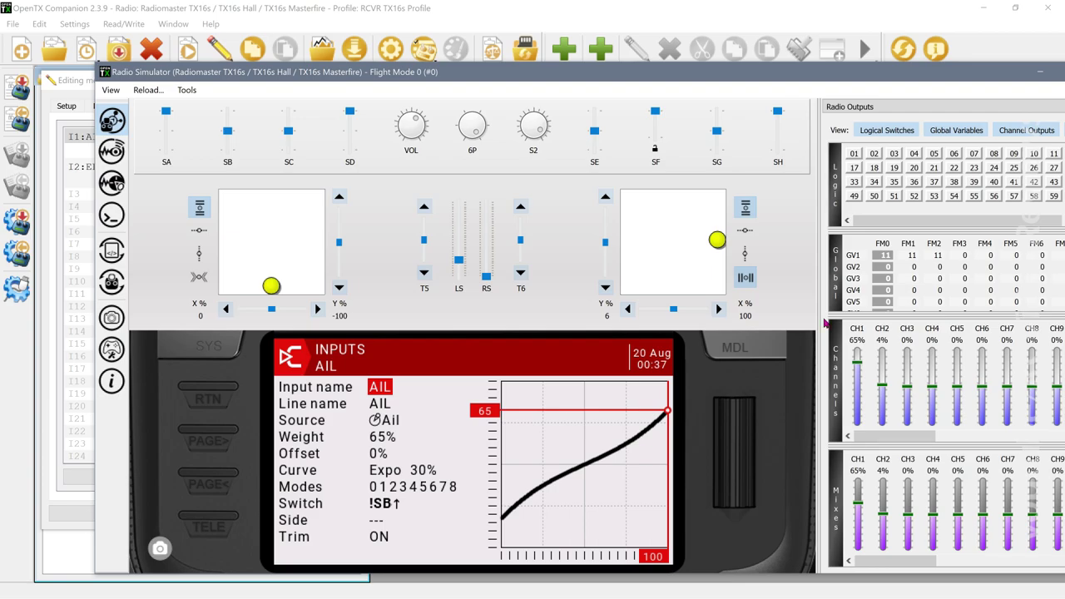
Step: Recentre aileron and push elevator fully up, confirming CH2 shows 65%
left_click(745, 277)
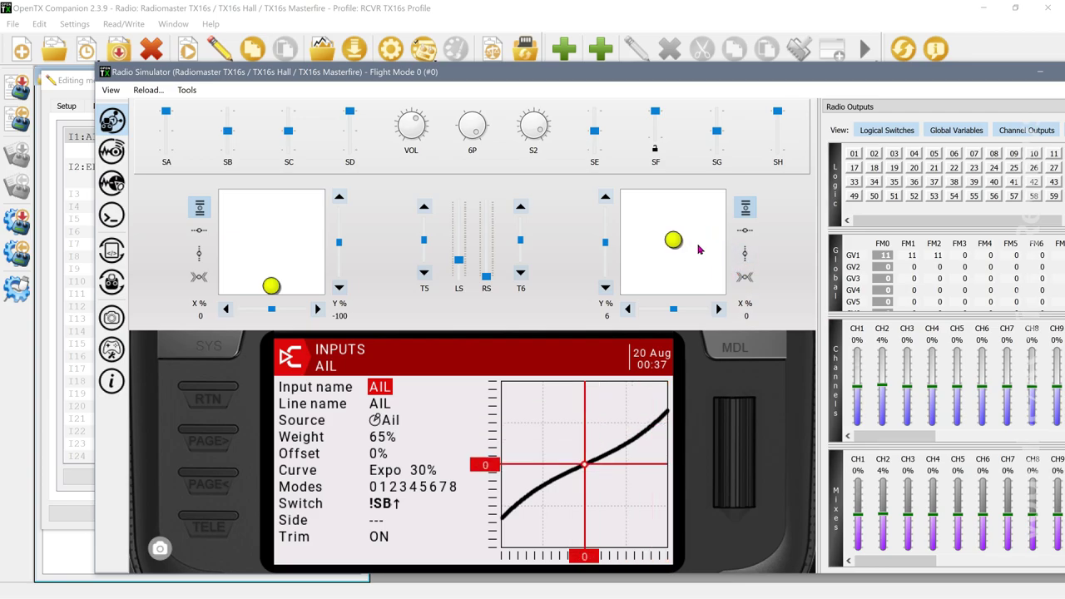
left_click_drag(675, 241, 674, 197)
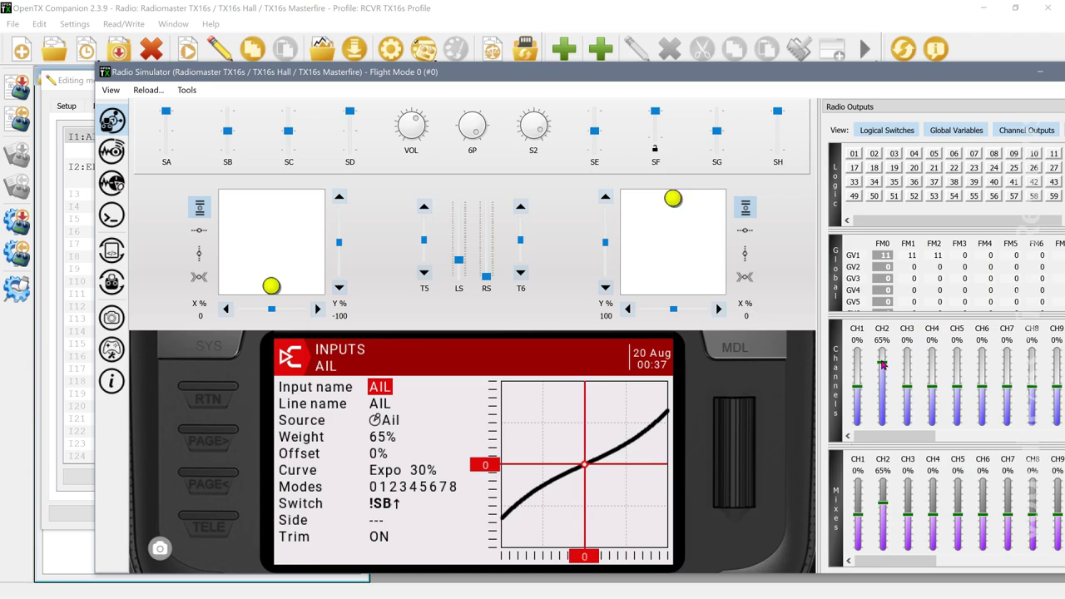
double_click(1023, 71)
Step: Close the Radio Simulator to return to the model's Inputs list
left_click(1008, 73)
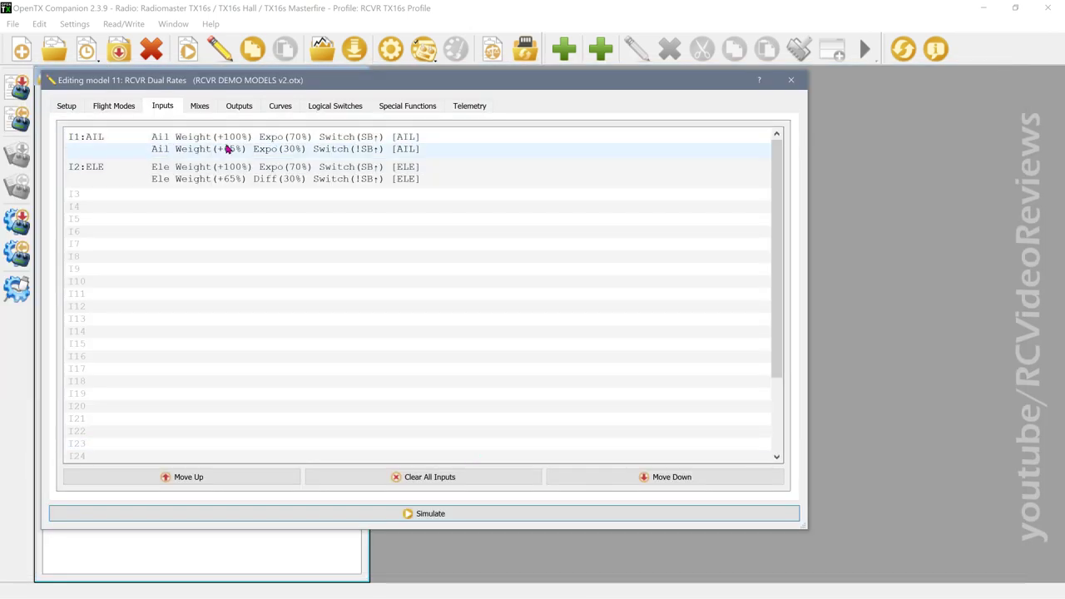